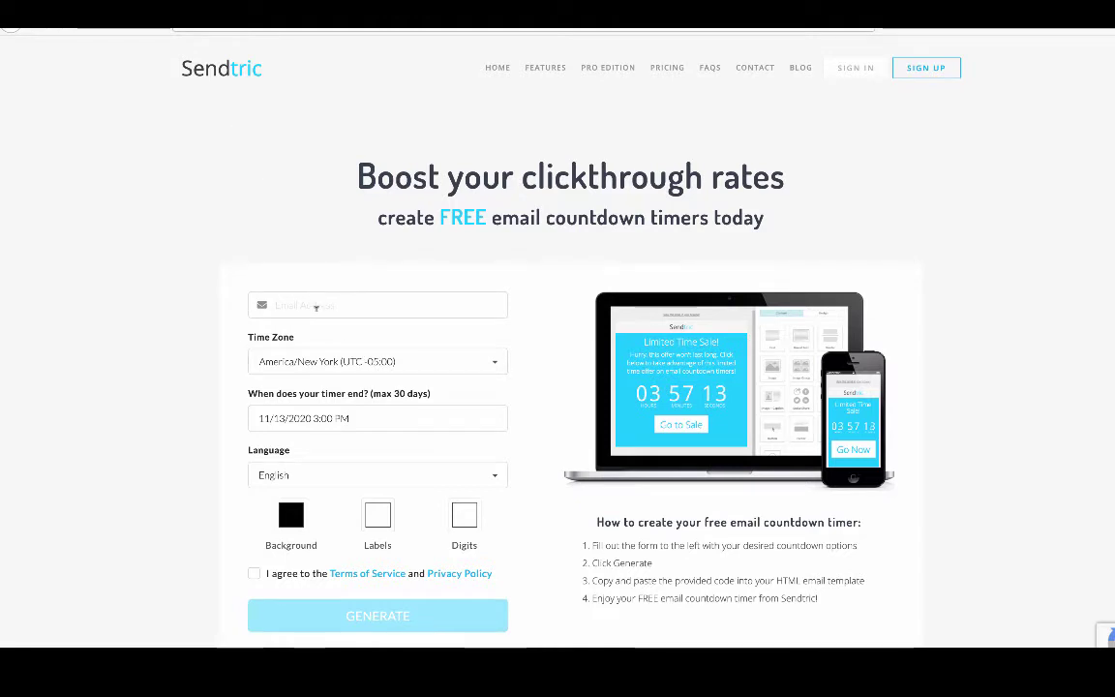
Enter the account e-mail address in Sendtric's Email field.
{"action": "left_click", "coordinate": [315, 307]}
{"action": "scroll", "coordinate": [316, 307], "scroll_direction": "down", "scroll_amount": 1}
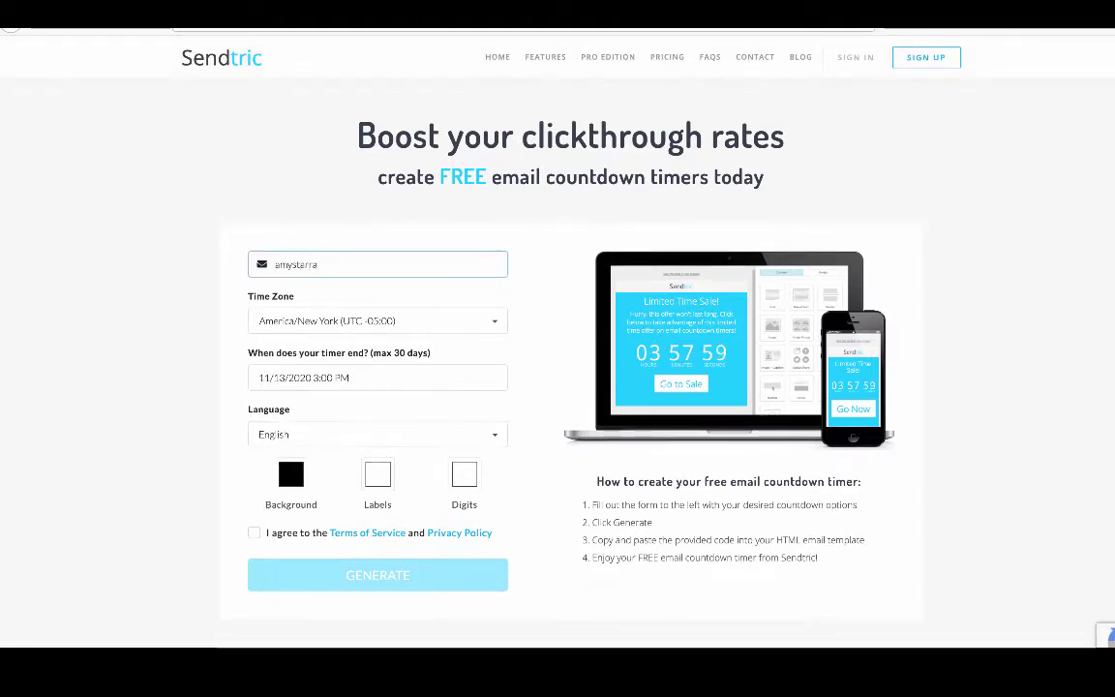
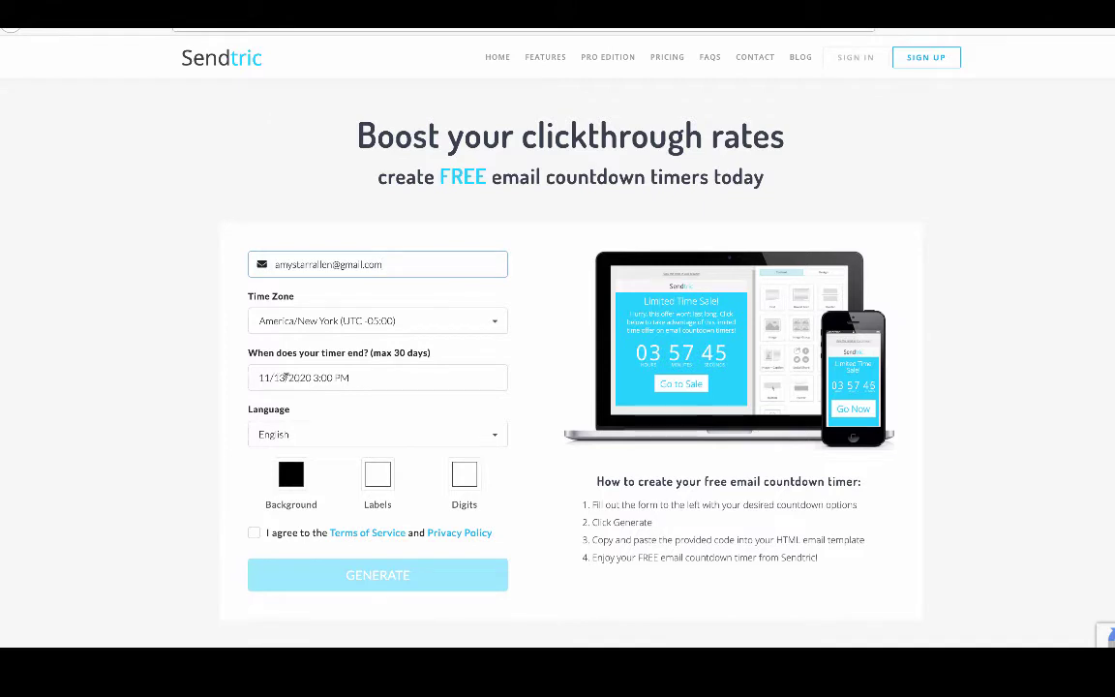
Set the timer end date to 11/15/2020 at 4:00 PM.
{"action": "left_click", "coordinate": [287, 377]}
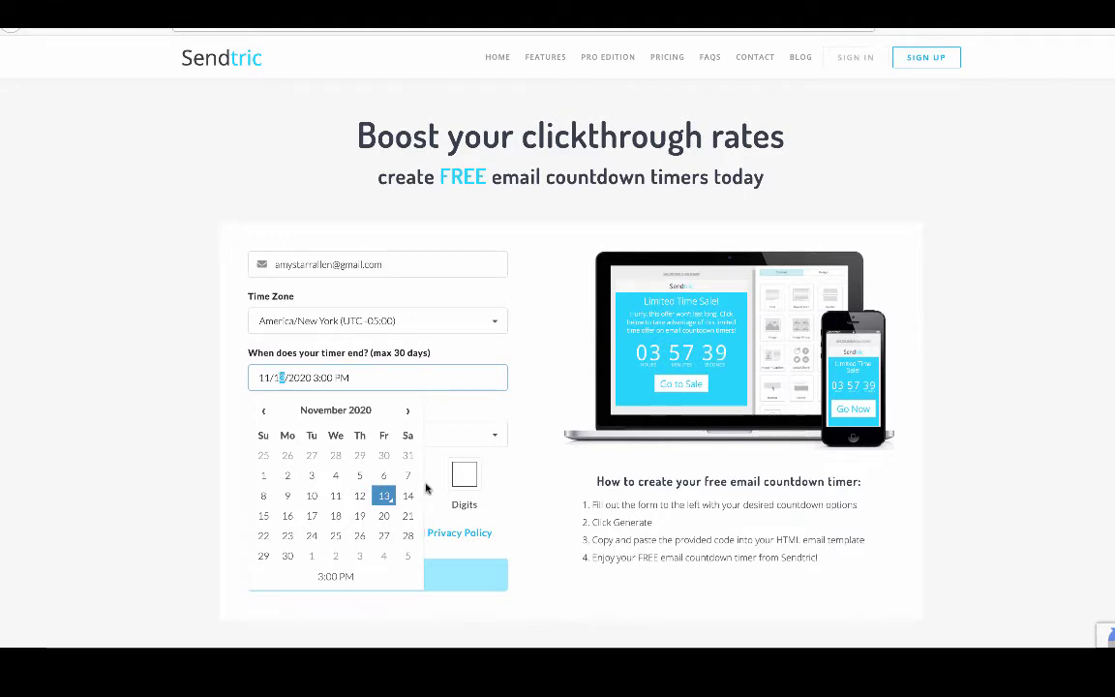
{"action": "type", "text": "5"}
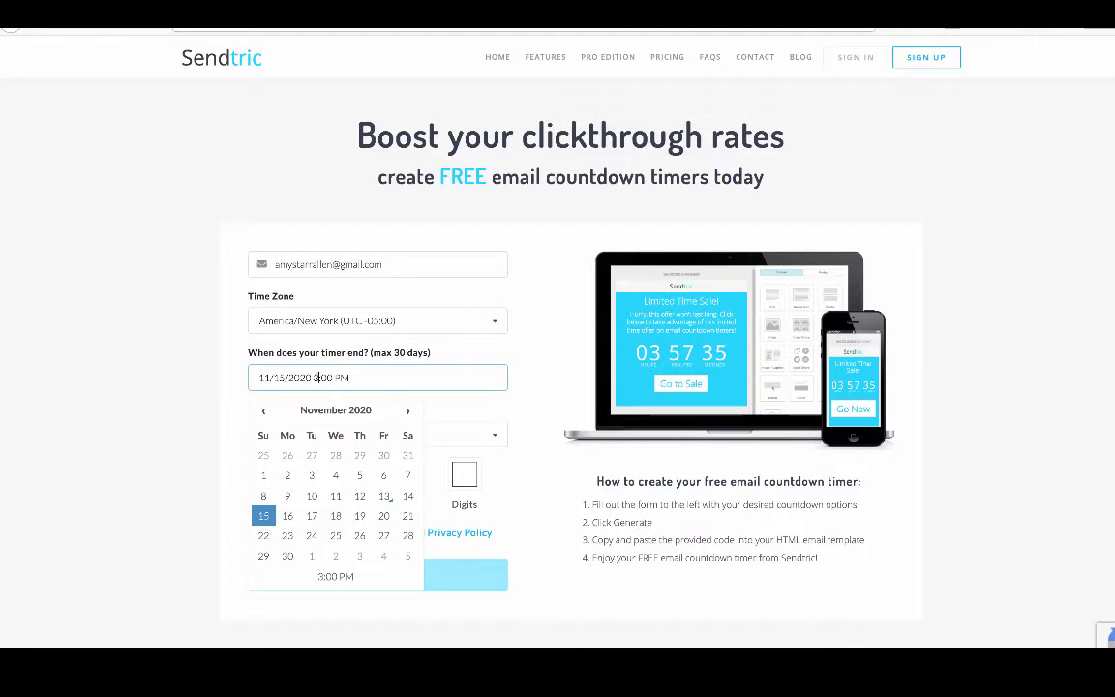
{"action": "type", "text": "4"}
{"action": "left_click", "coordinate": [241, 439]}
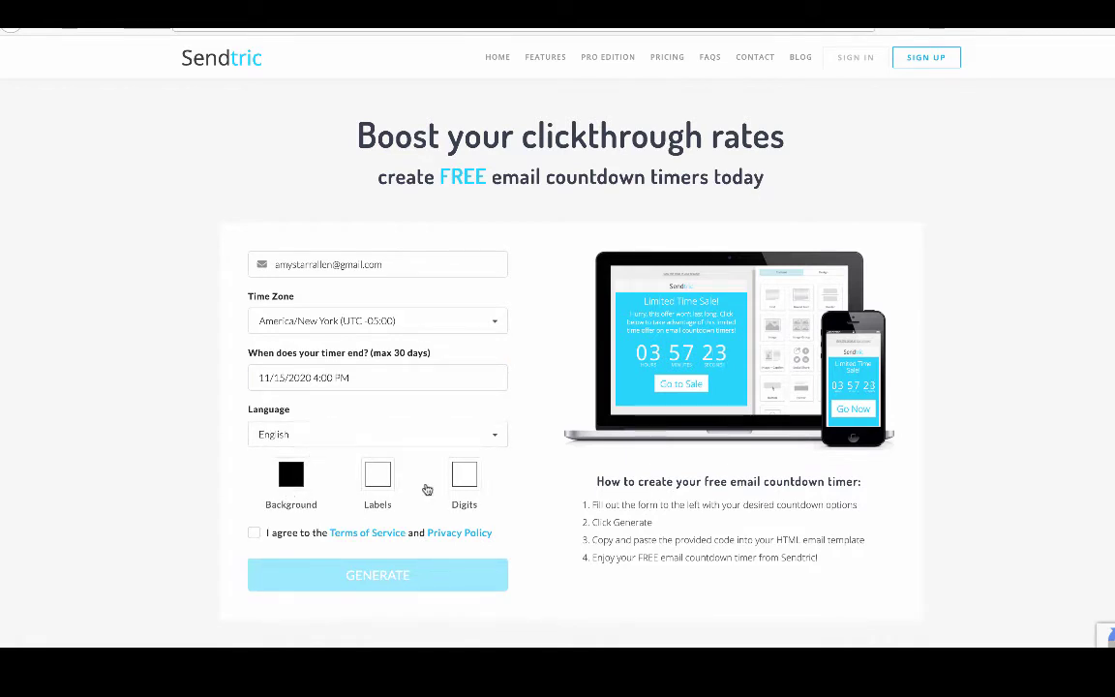
Change the timer background colour from black (#000000) to white (#ffffff).
{"action": "left_click", "coordinate": [300, 496]}
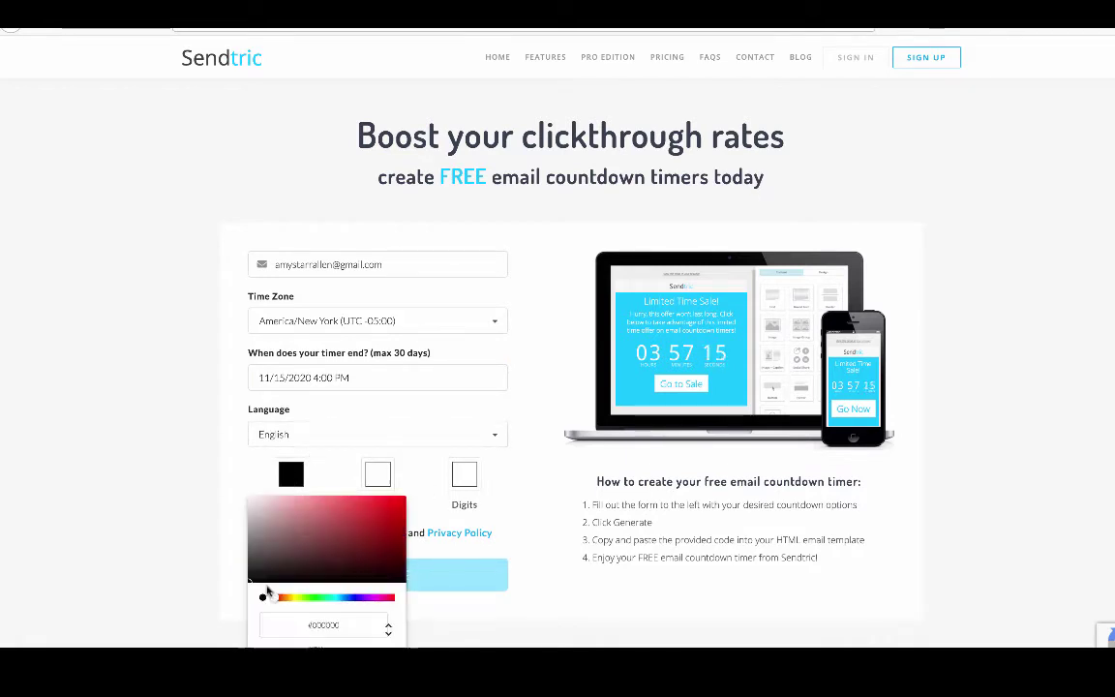
{"action": "left_click_drag", "start_coordinate": [251, 581], "coordinate": [241, 486]}
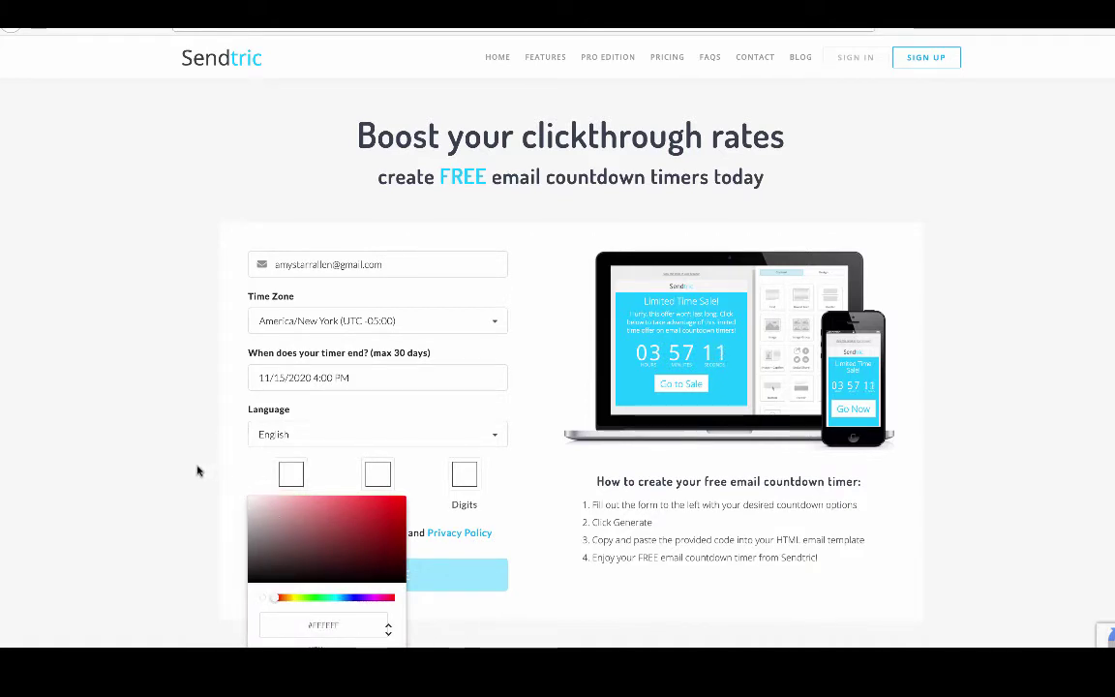
{"action": "left_click", "coordinate": [197, 472]}
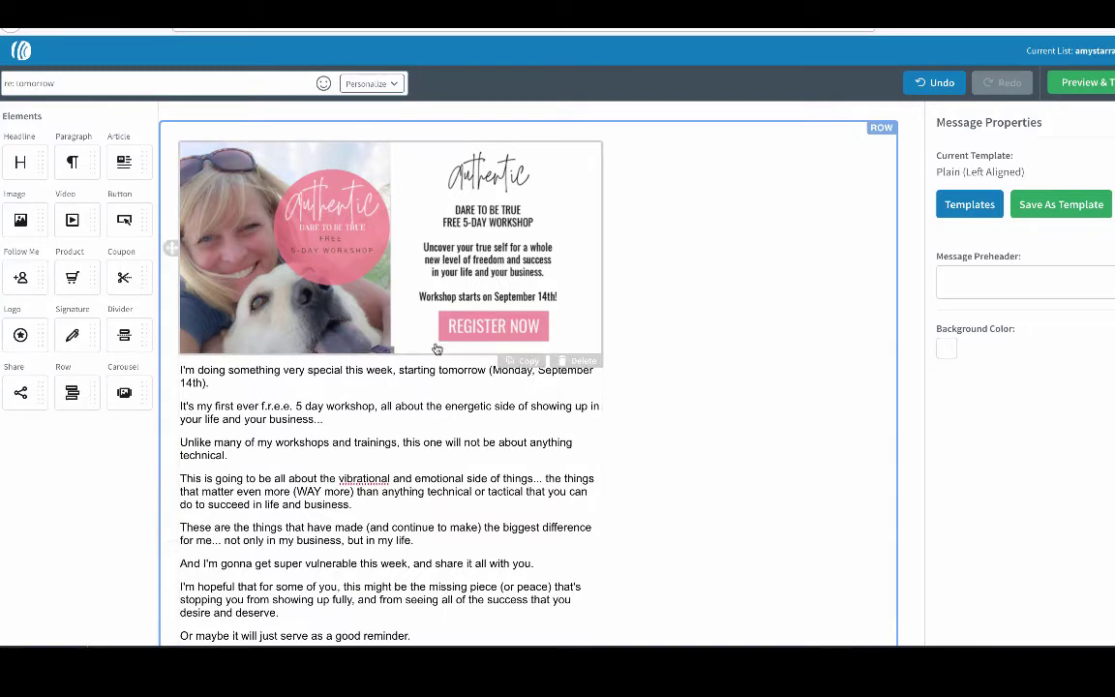
Scroll the AWeber email to look over the pink workshop header image.
{"action": "scroll", "coordinate": [454, 306], "scroll_direction": "down", "scroll_amount": 1}
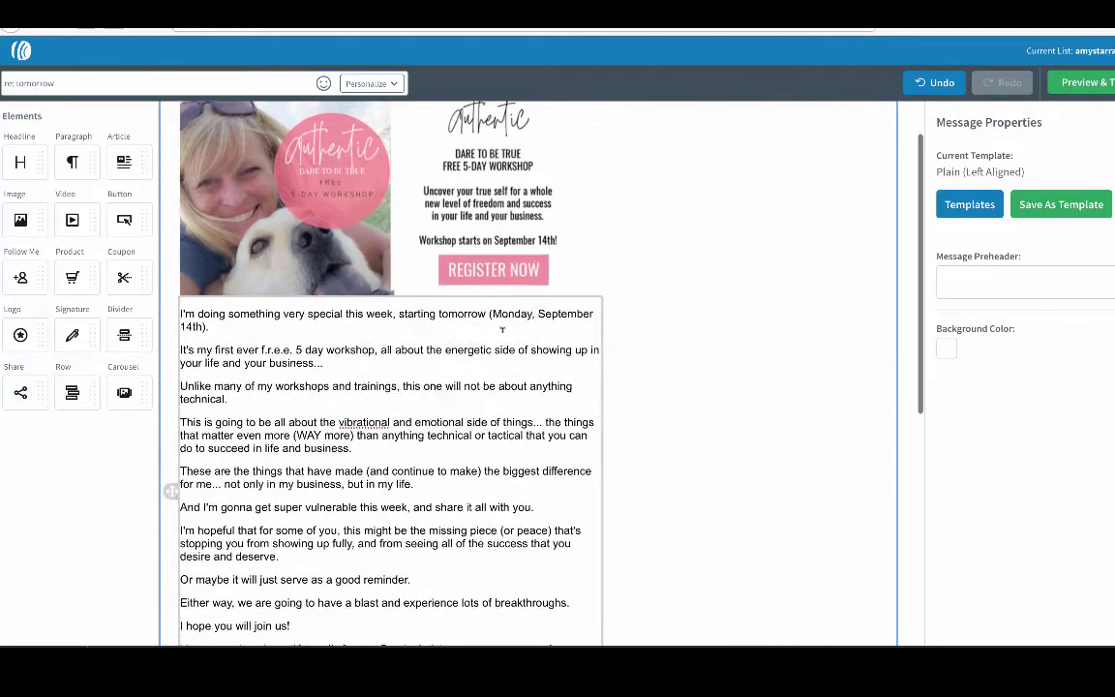
{"action": "scroll", "coordinate": [502, 329], "scroll_direction": "up", "scroll_amount": 1}
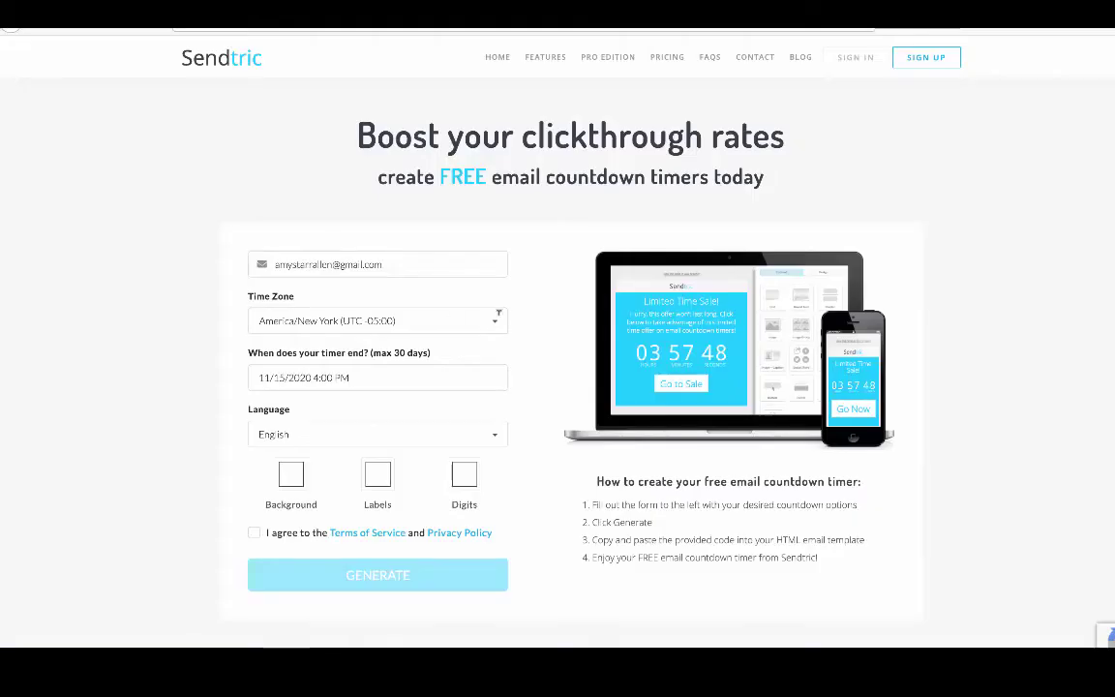
Paste the header's pink hex as the timer's Labels colour.
{"action": "left_click", "coordinate": [376, 475]}
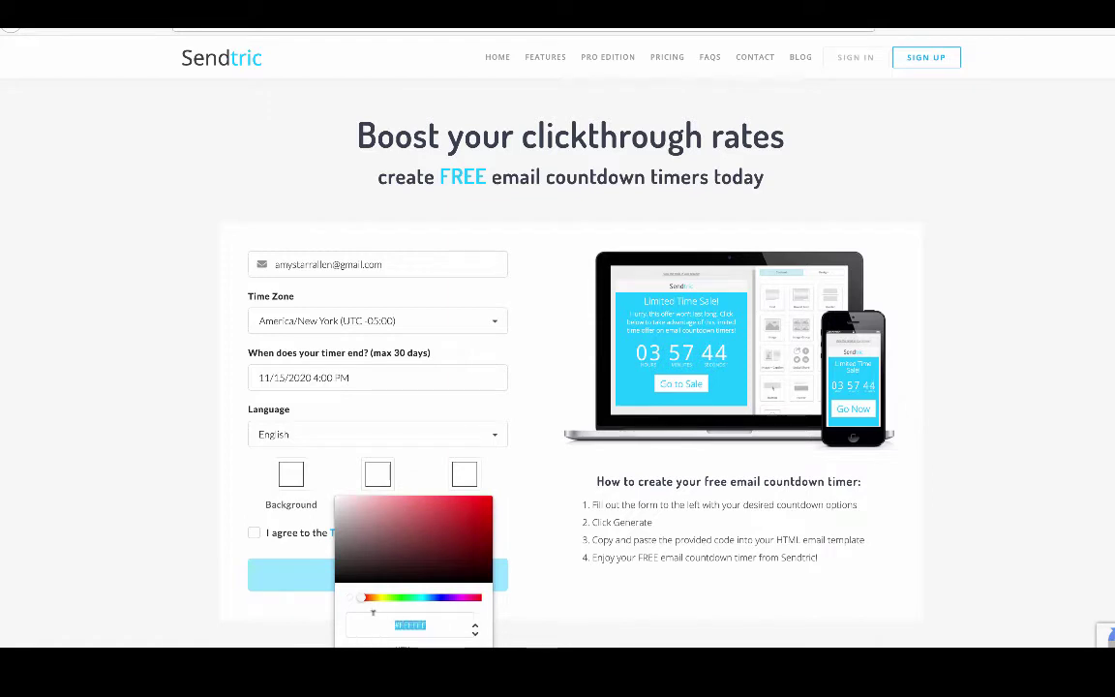
{"action": "key", "text": "super+v"}
{"action": "left_click", "coordinate": [669, 618]}
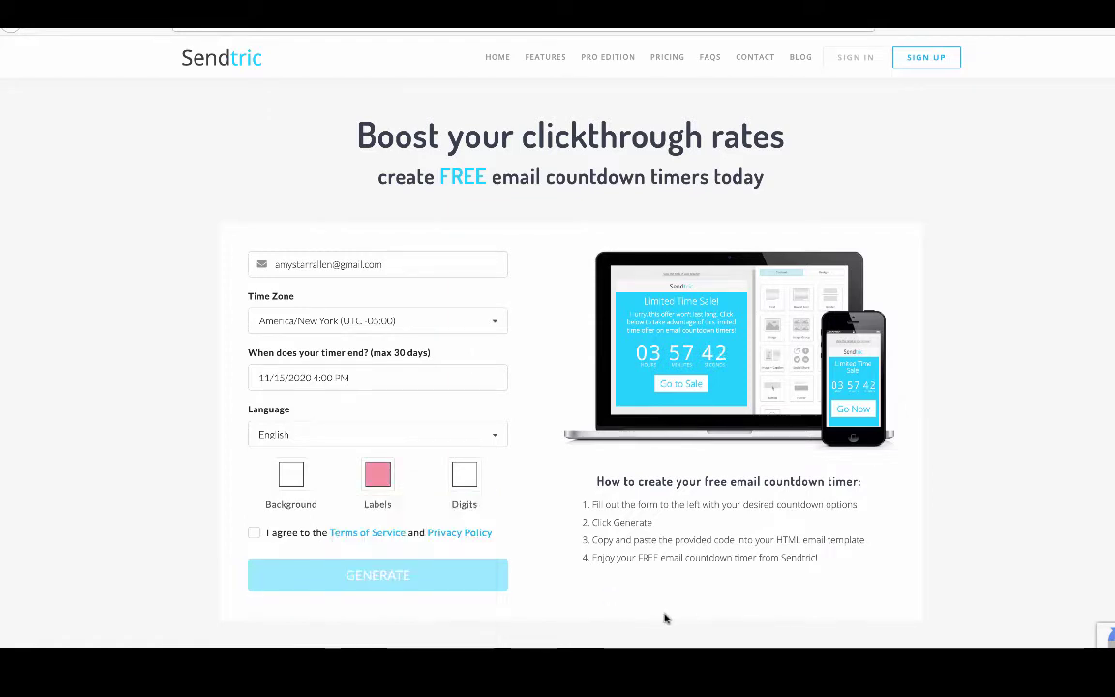
Make the Digits the same pink, accept the Terms of Service, and generate the timer.
{"action": "left_click", "coordinate": [461, 473]}
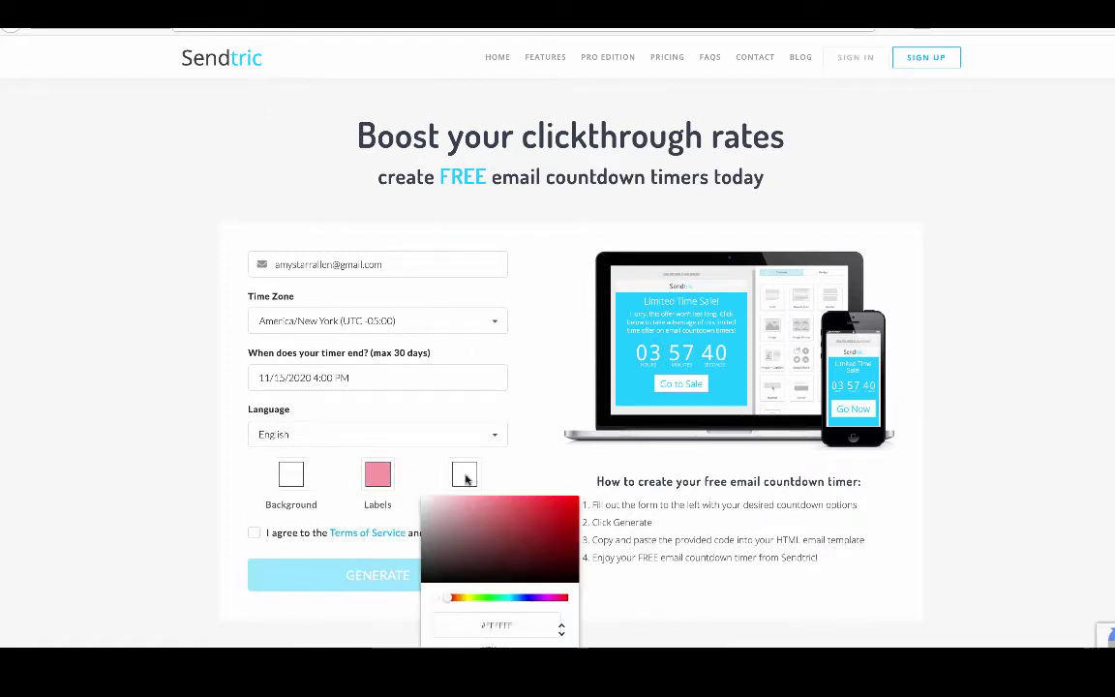
{"action": "left_click", "coordinate": [523, 624]}
{"action": "type", "text": "#f999ad"}
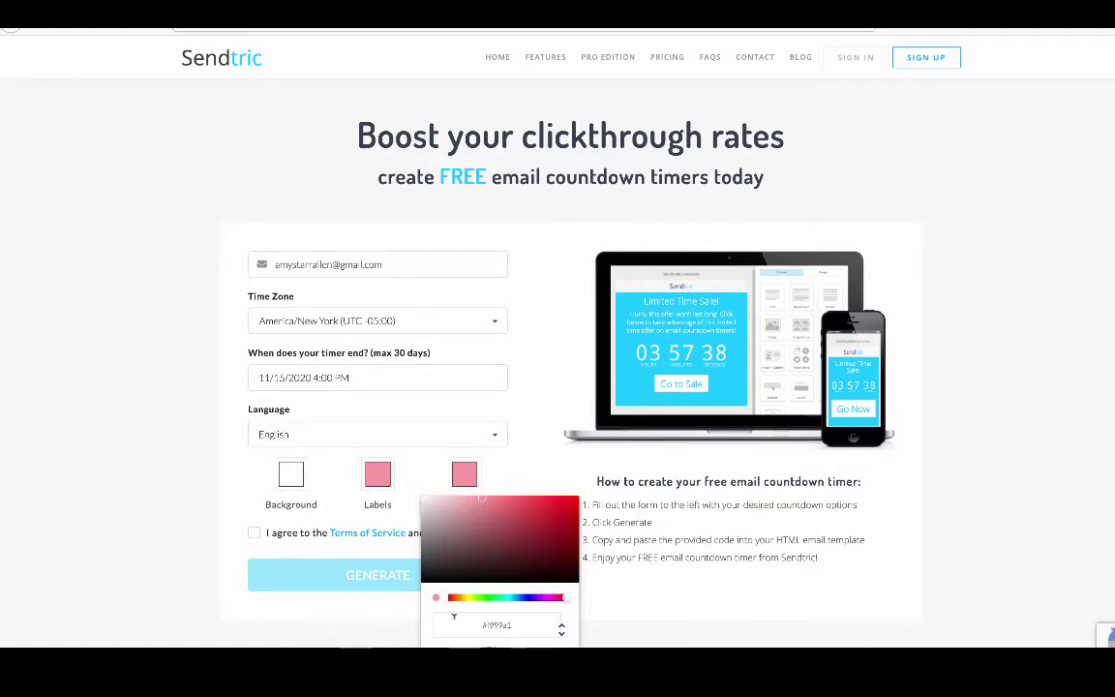
{"action": "key", "text": "Return"}
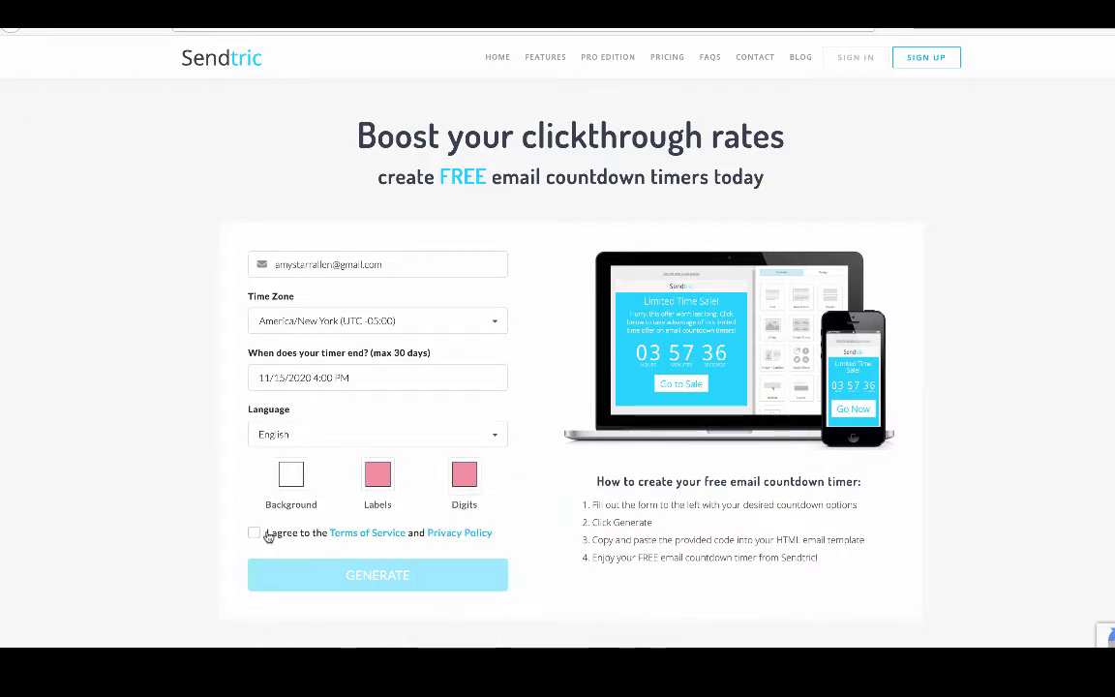
{"action": "left_click", "coordinate": [254, 533]}
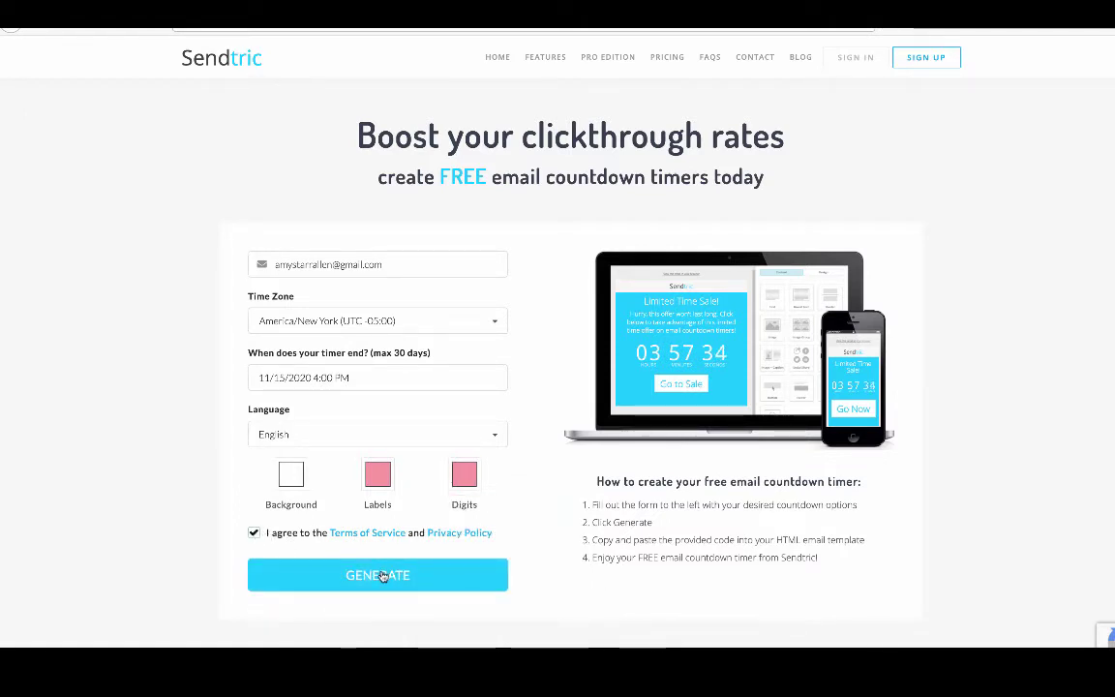
{"action": "left_click", "coordinate": [371, 575]}
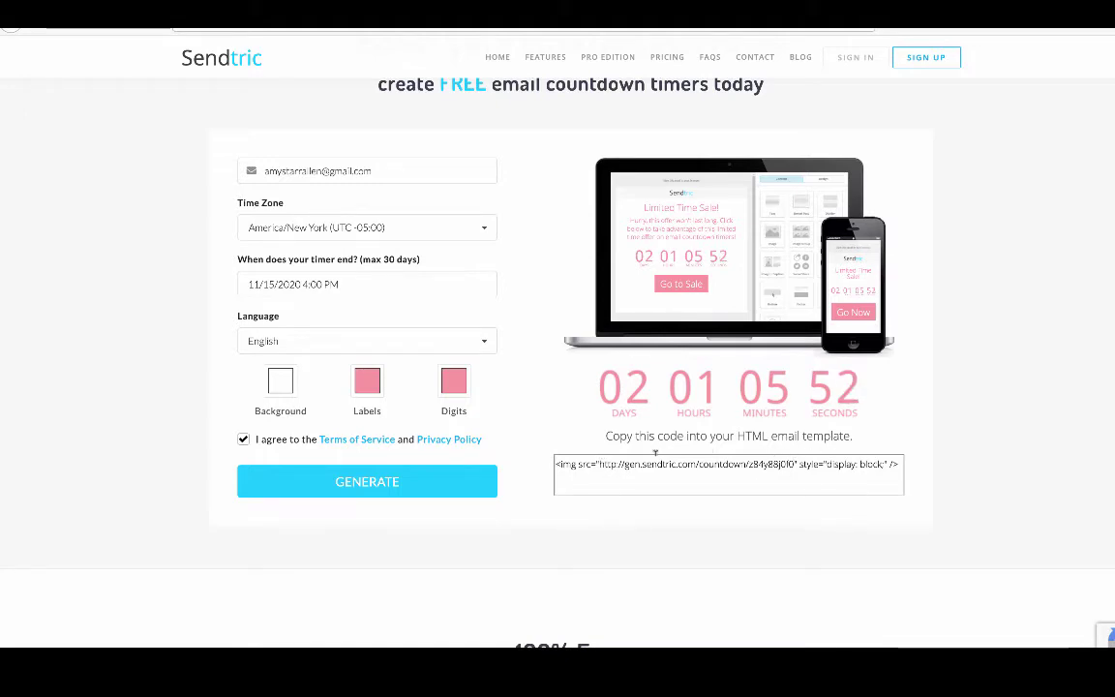
{"action": "scroll", "coordinate": [572, 434], "scroll_direction": "up", "scroll_amount": 1}
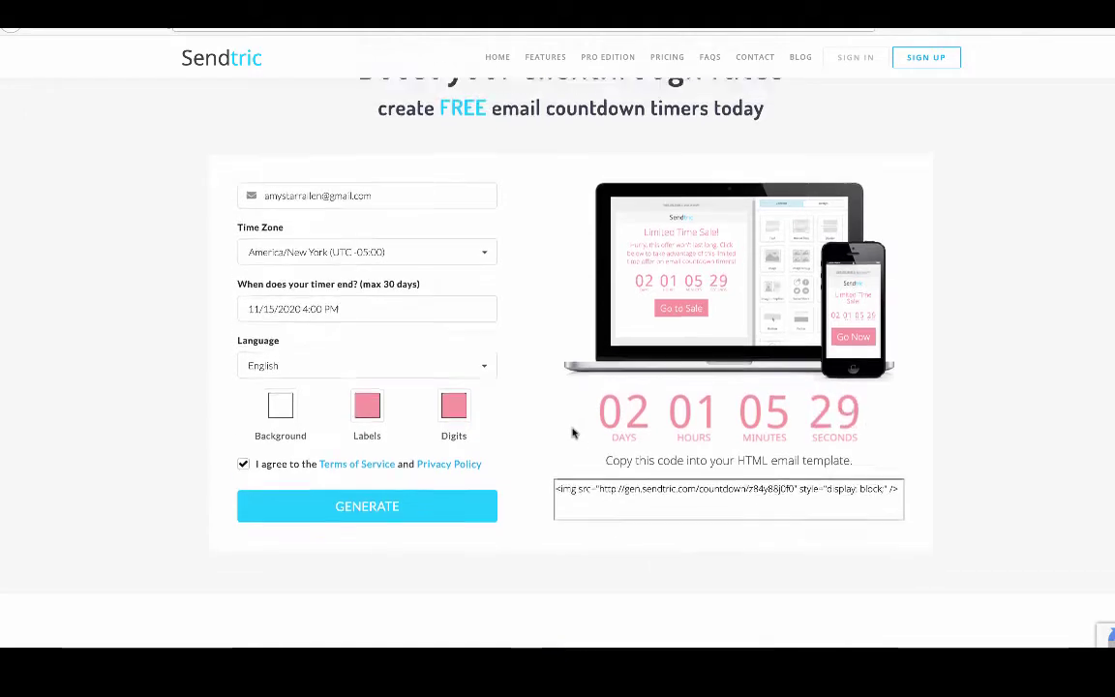
{"action": "scroll", "coordinate": [573, 433], "scroll_direction": "down", "scroll_amount": 1}
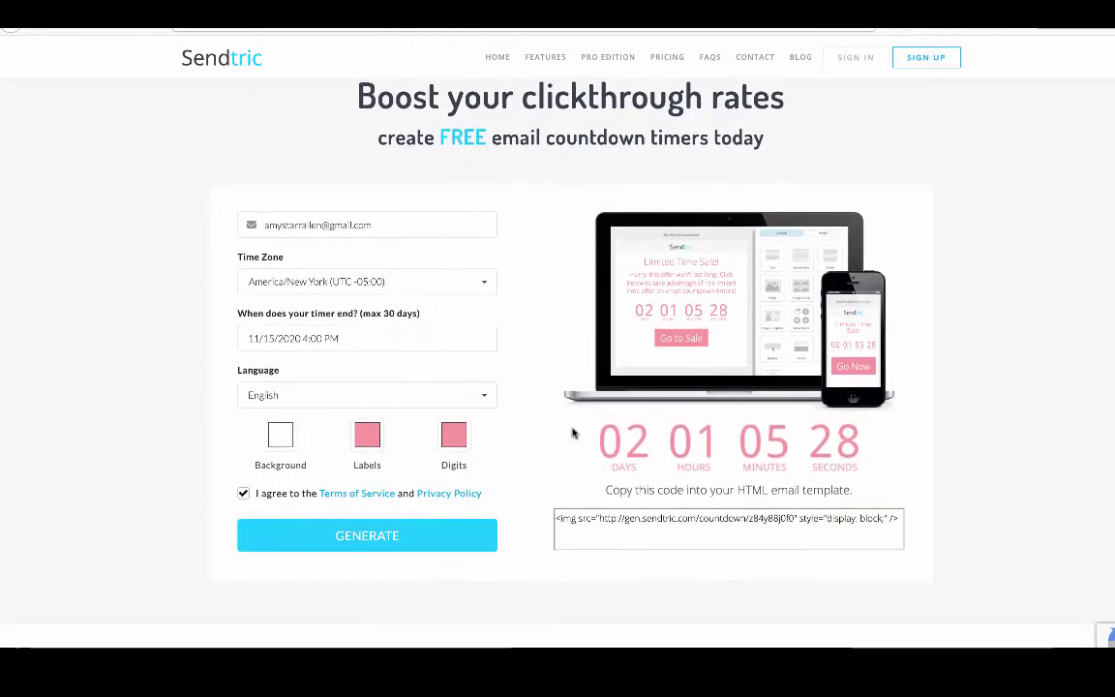
{"action": "left_click", "coordinate": [599, 518]}
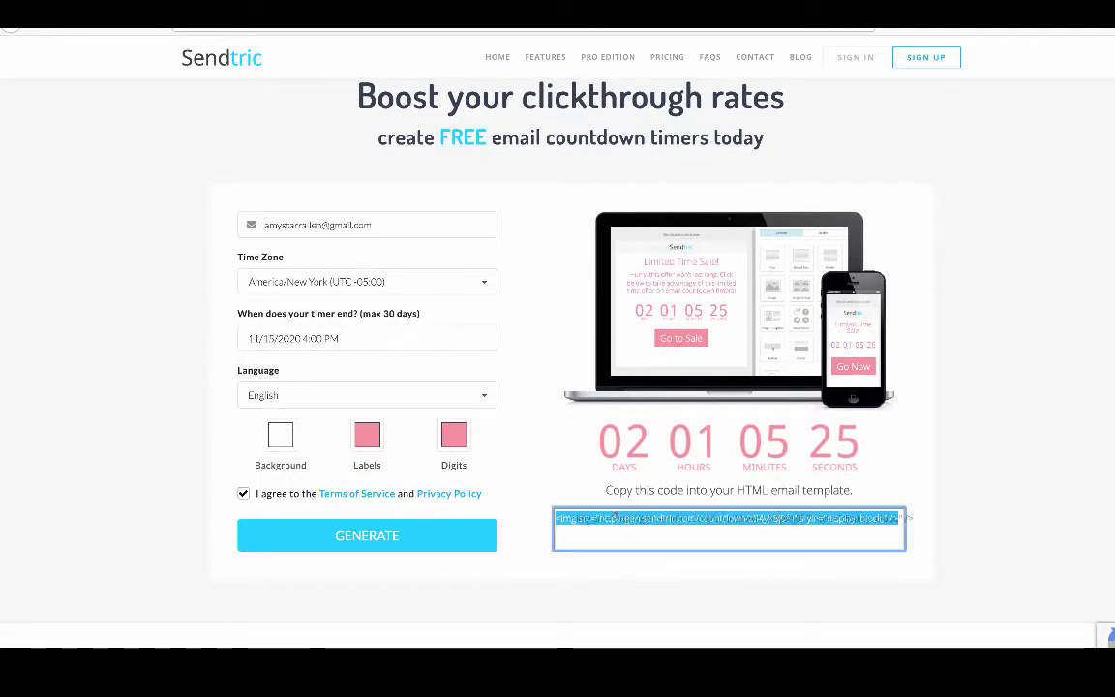
{"action": "left_click", "coordinate": [602, 521]}
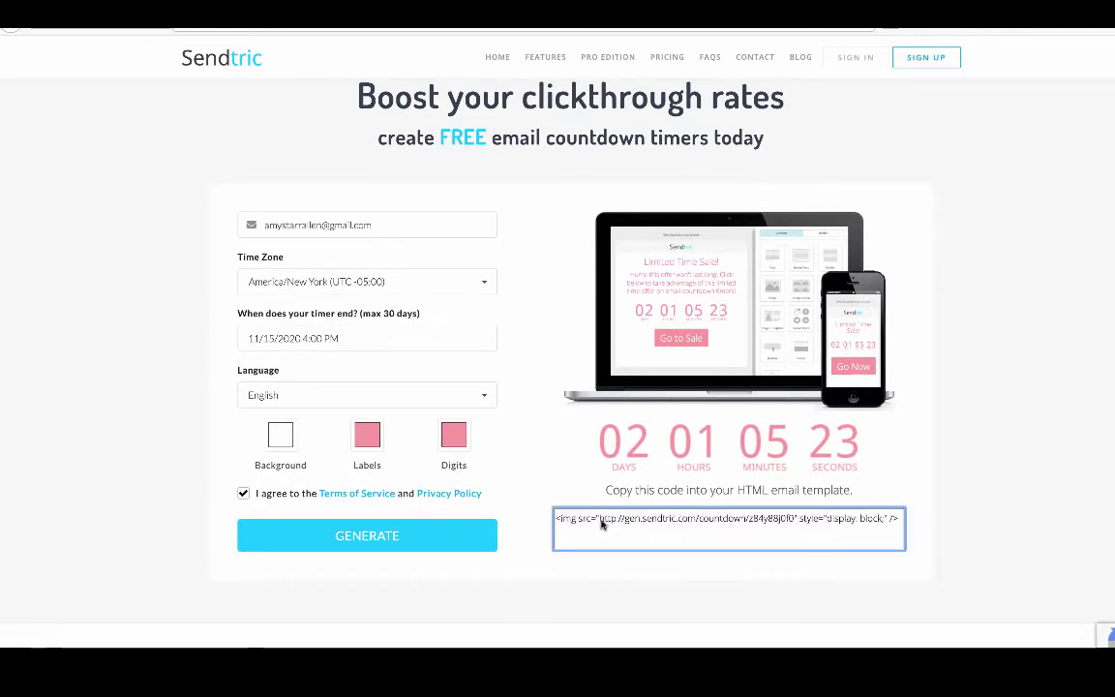
{"action": "left_click_drag", "start_coordinate": [602, 521], "coordinate": [791, 529]}
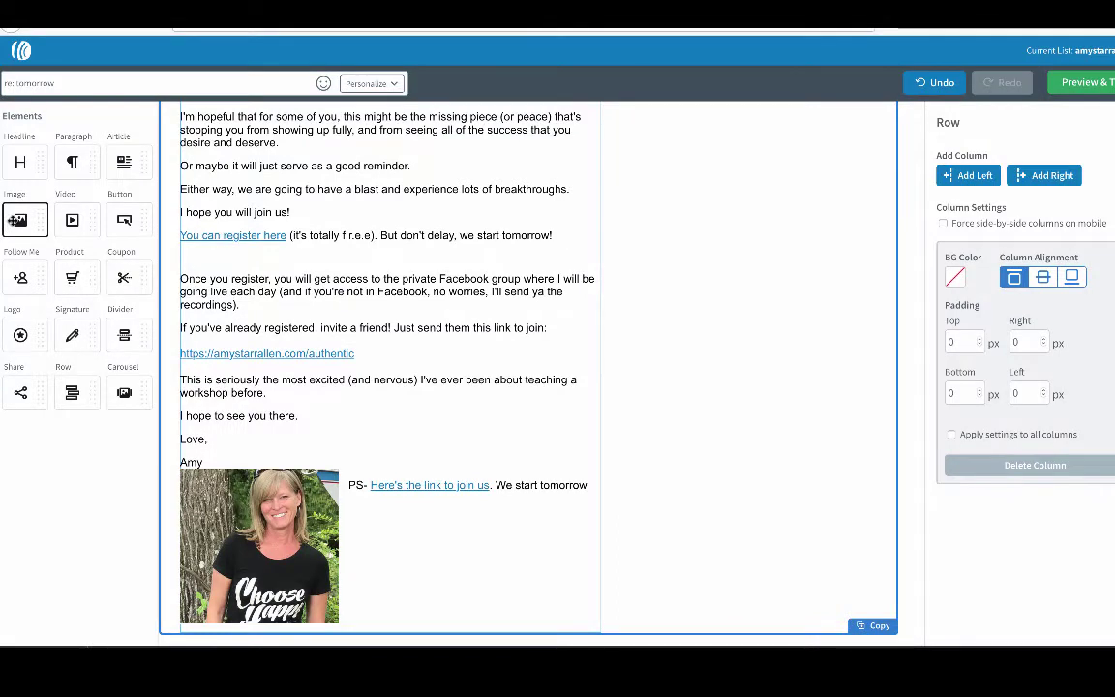
Add an Image block above 'Once you register' using the Sendtric timer URL.
{"action": "left_click_drag", "start_coordinate": [16, 220], "coordinate": [312, 271]}
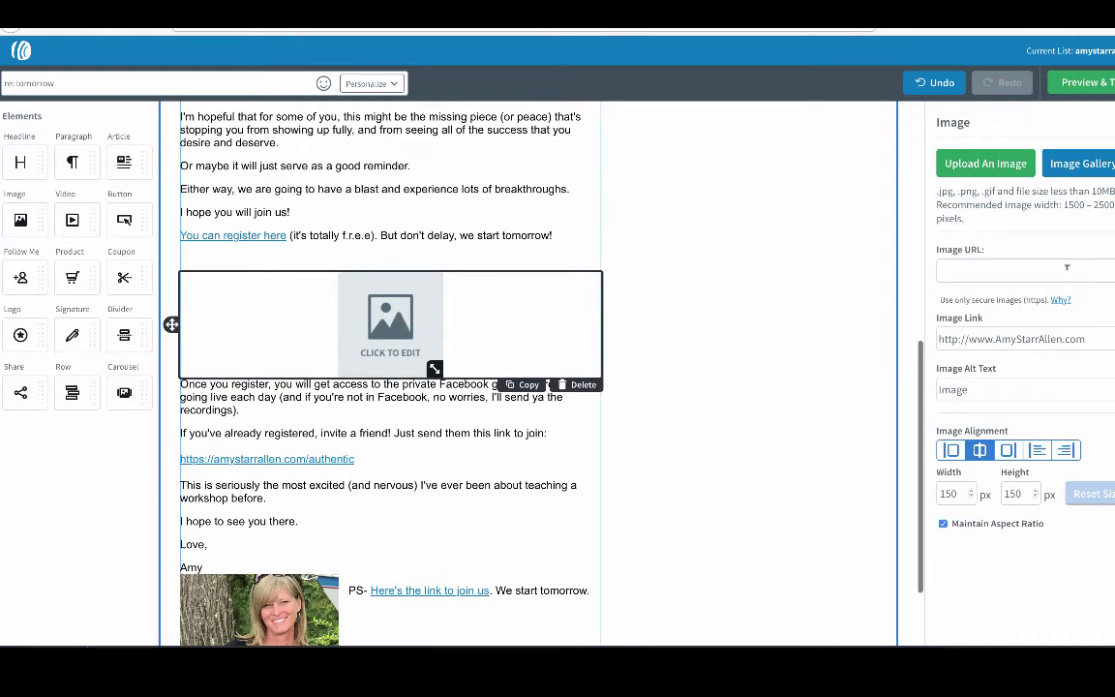
{"action": "left_click", "coordinate": [1006, 270]}
{"action": "key", "text": "ctrl+v"}
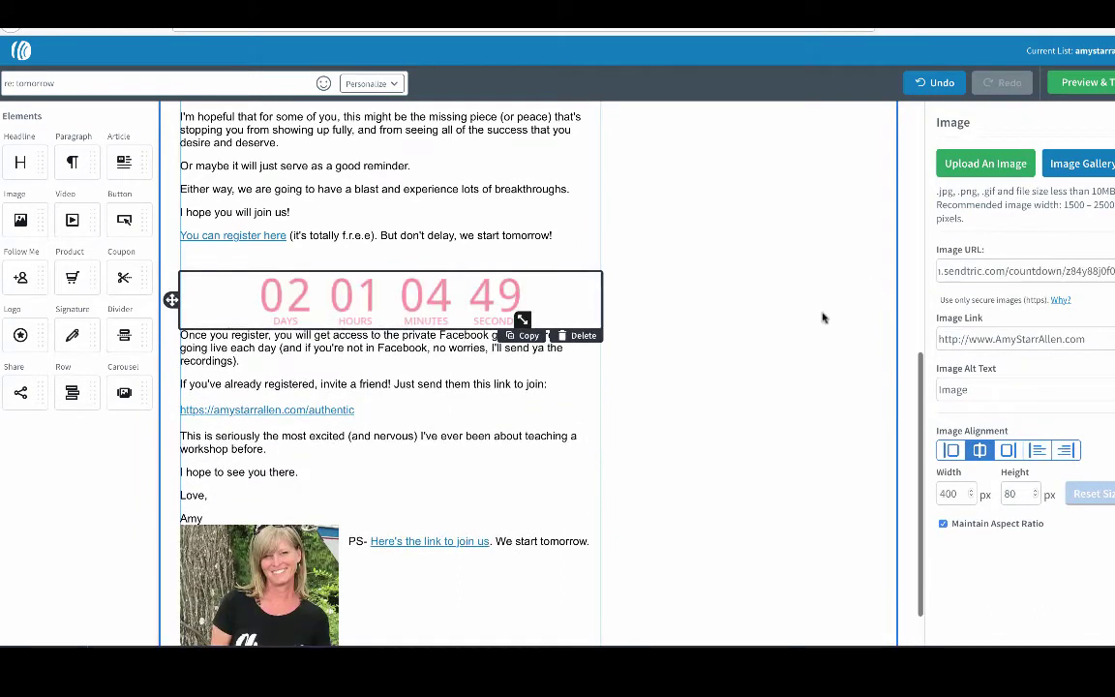
{"action": "left_click", "coordinate": [837, 400]}
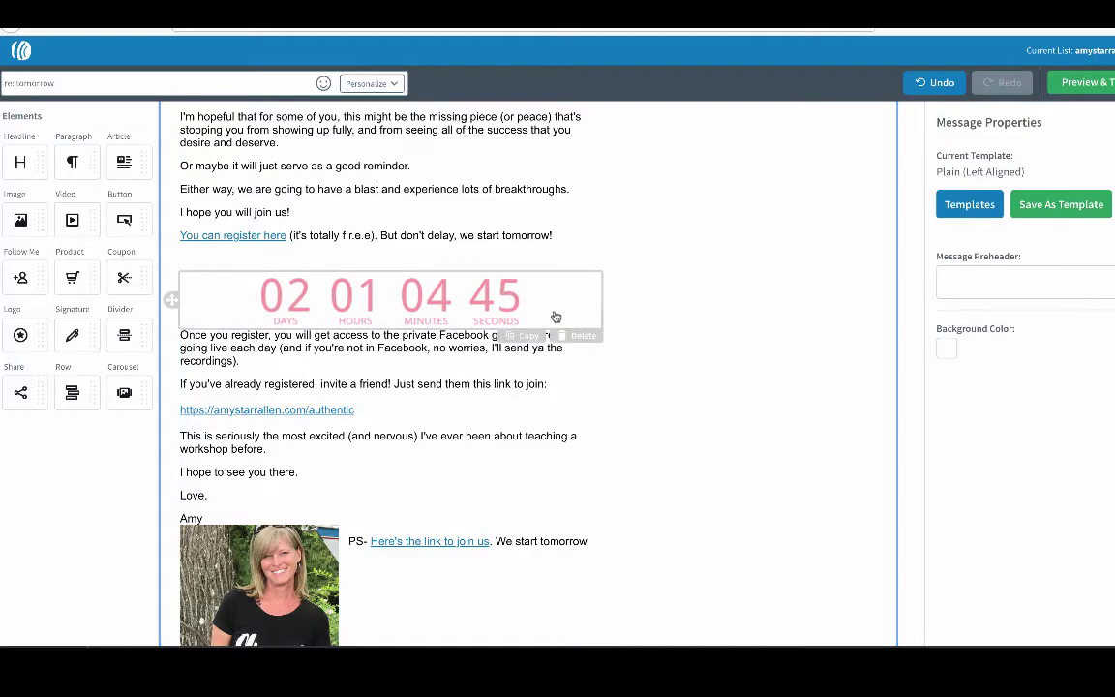
Insert a blank line between the countdown image and the 'Once you register' paragraph.
{"action": "scroll", "coordinate": [439, 352], "scroll_direction": "up", "scroll_amount": 5}
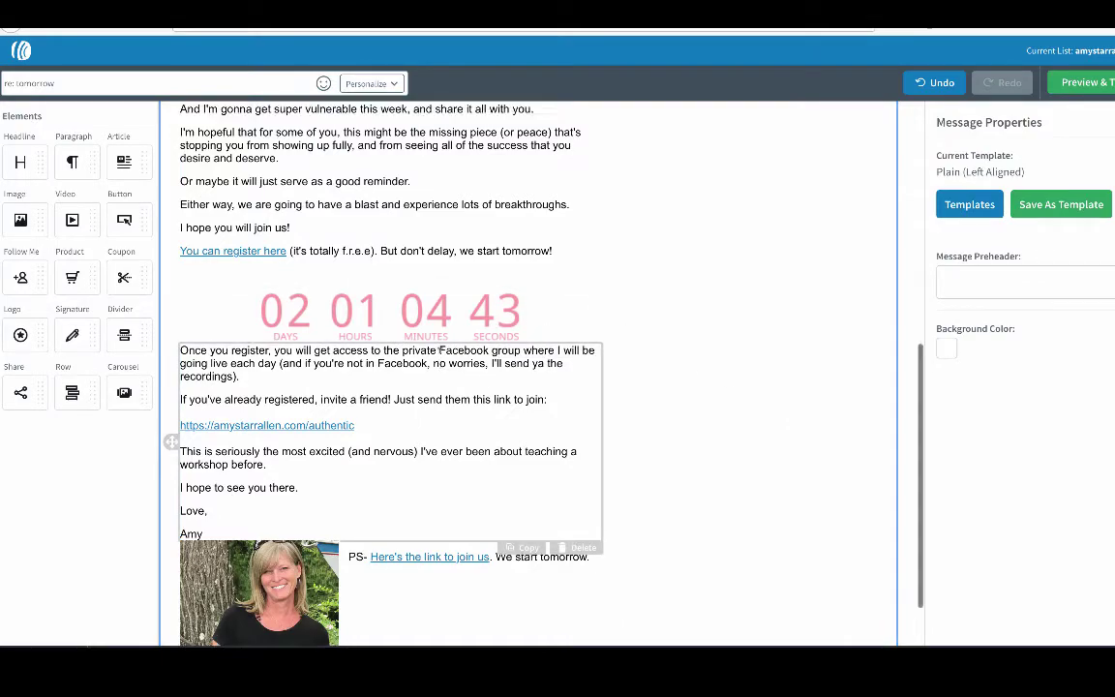
{"action": "scroll", "coordinate": [440, 352], "scroll_direction": "down", "scroll_amount": 3}
{"action": "scroll", "coordinate": [440, 352], "scroll_direction": "down", "scroll_amount": 3}
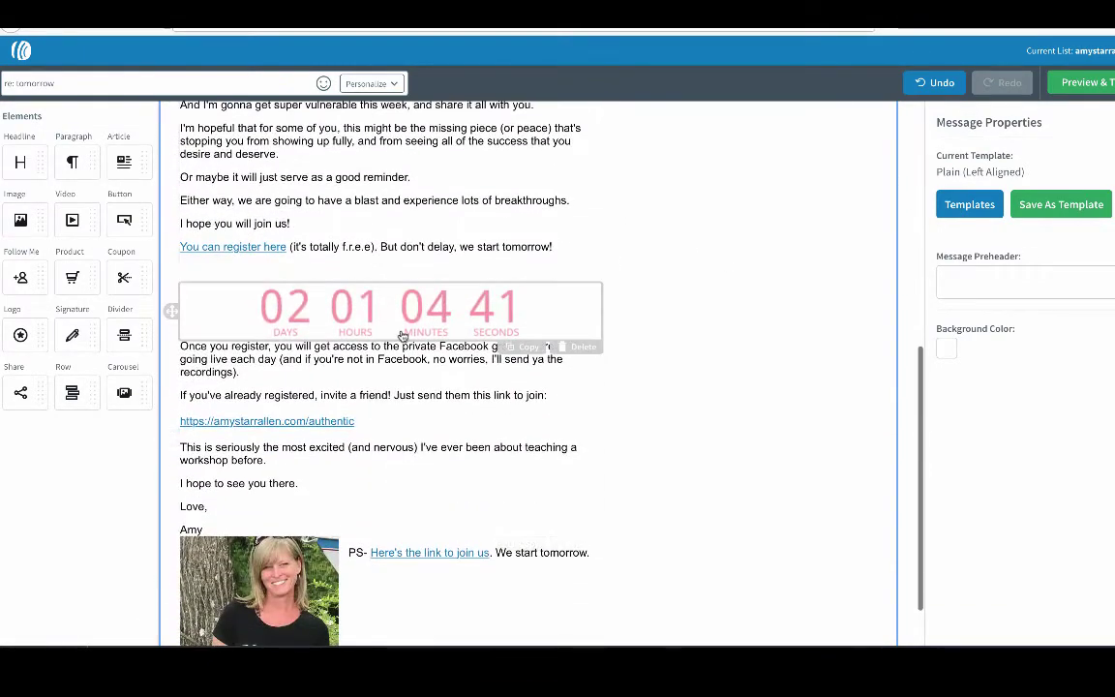
{"action": "left_click", "coordinate": [181, 346]}
{"action": "key", "text": "Return"}
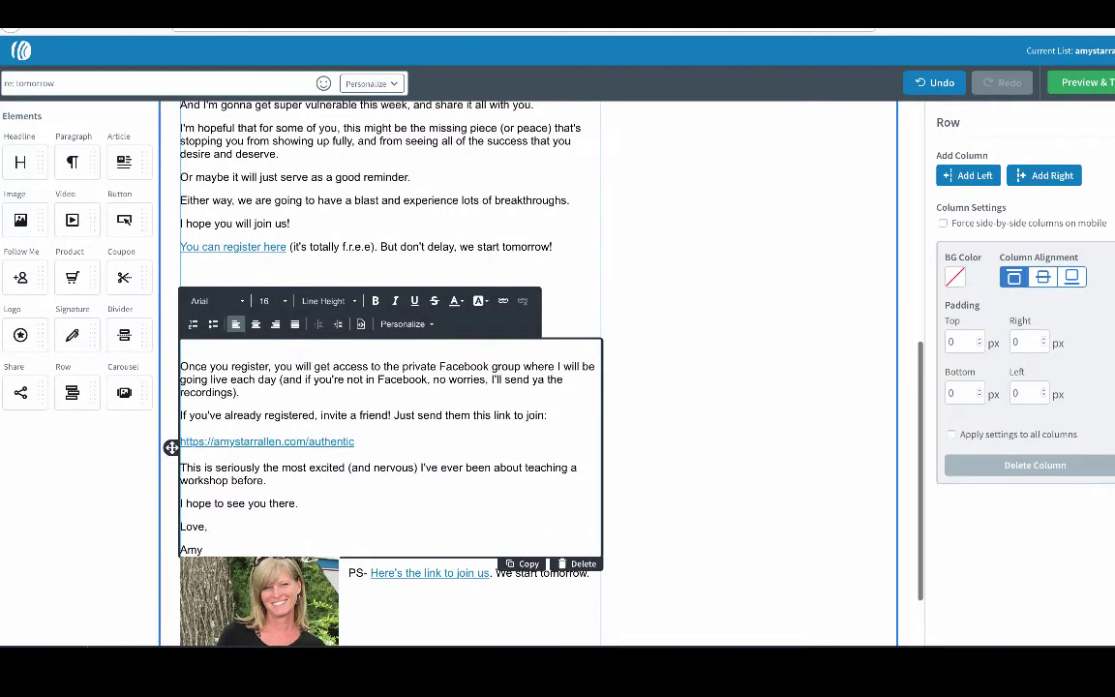
{"action": "left_click", "coordinate": [707, 480]}
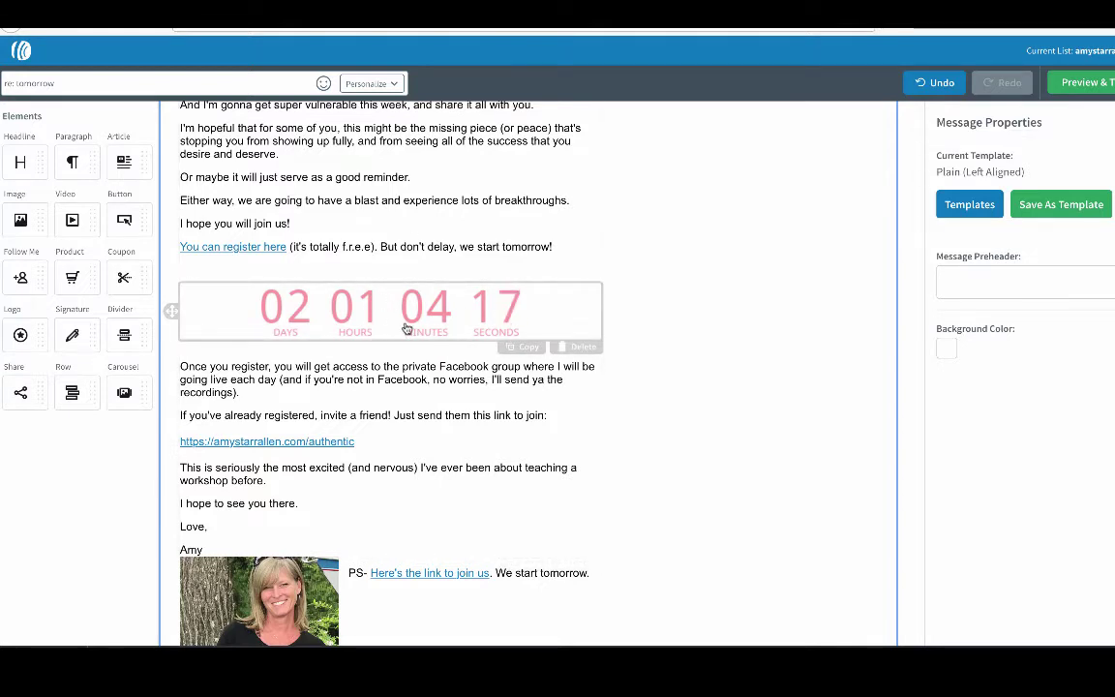
Copy the amystarrallen.com/authentic link text from the email.
{"action": "left_click", "coordinate": [519, 329]}
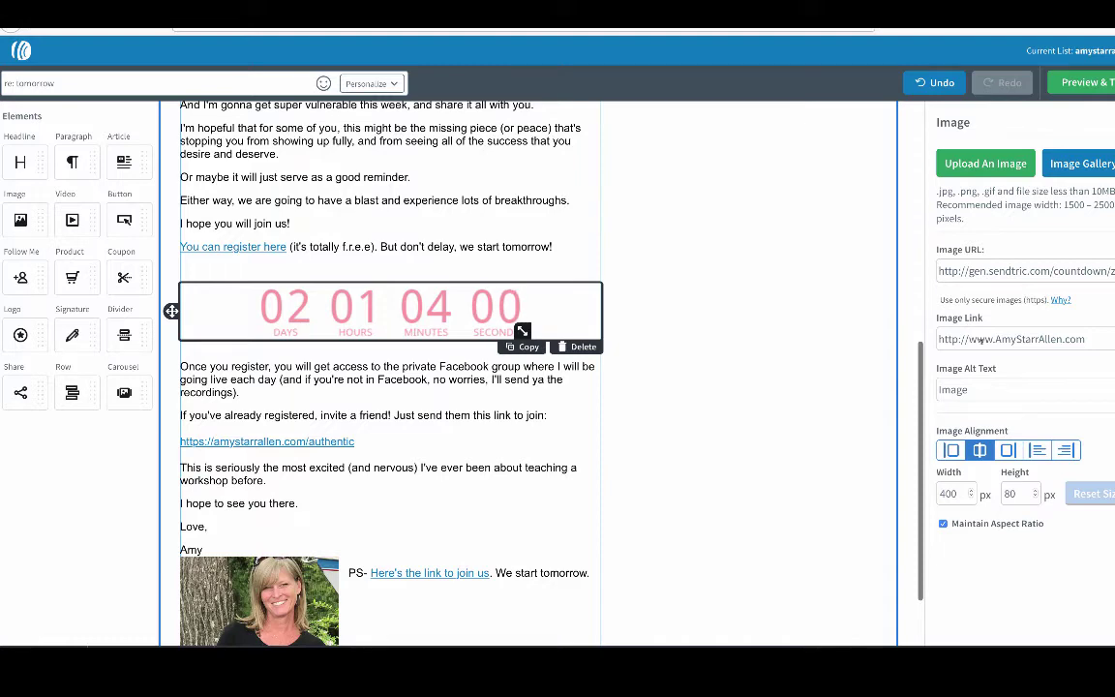
{"action": "left_click_drag", "start_coordinate": [364, 441], "coordinate": [164, 432]}
{"action": "key", "text": "ctrl+c"}
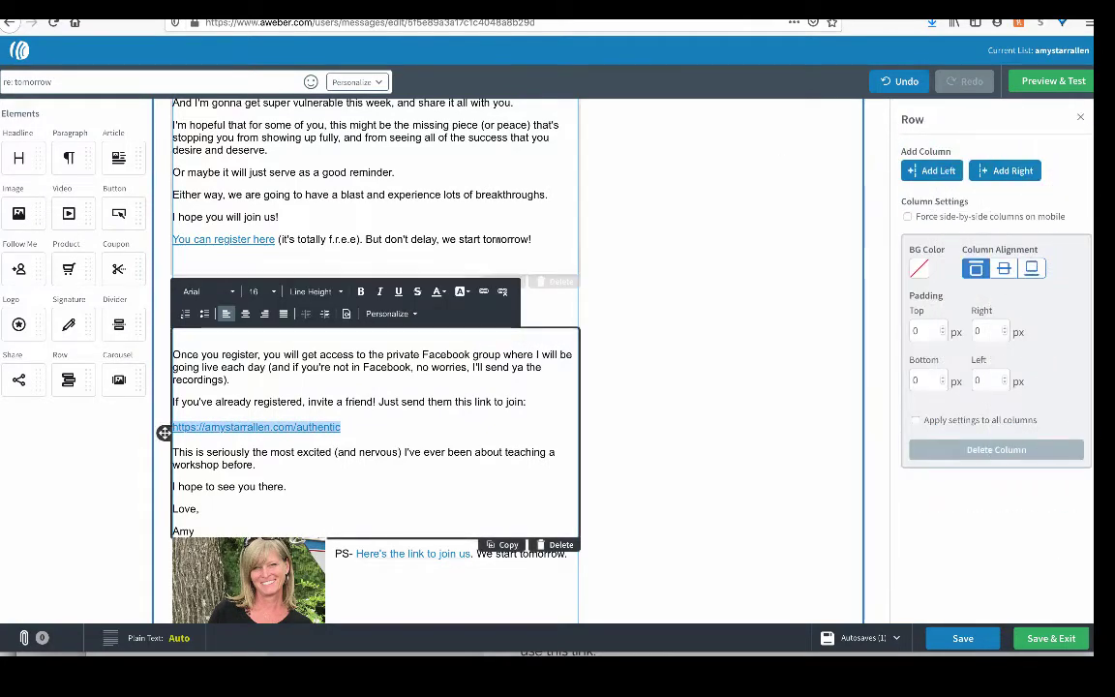
{"action": "left_click", "coordinate": [736, 374]}
Set the countdown image's Image Link to the authentic page and save the email.
{"action": "left_click", "coordinate": [369, 289]}
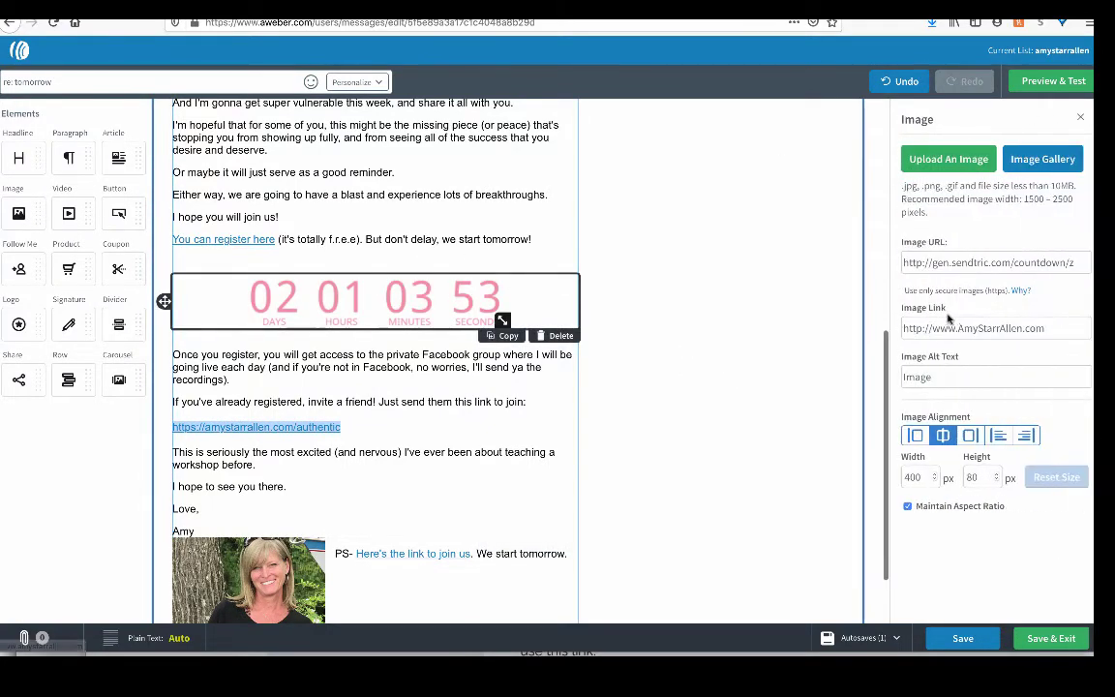
{"action": "triple_click", "coordinate": [910, 328]}
{"action": "key", "text": "ctrl+v"}
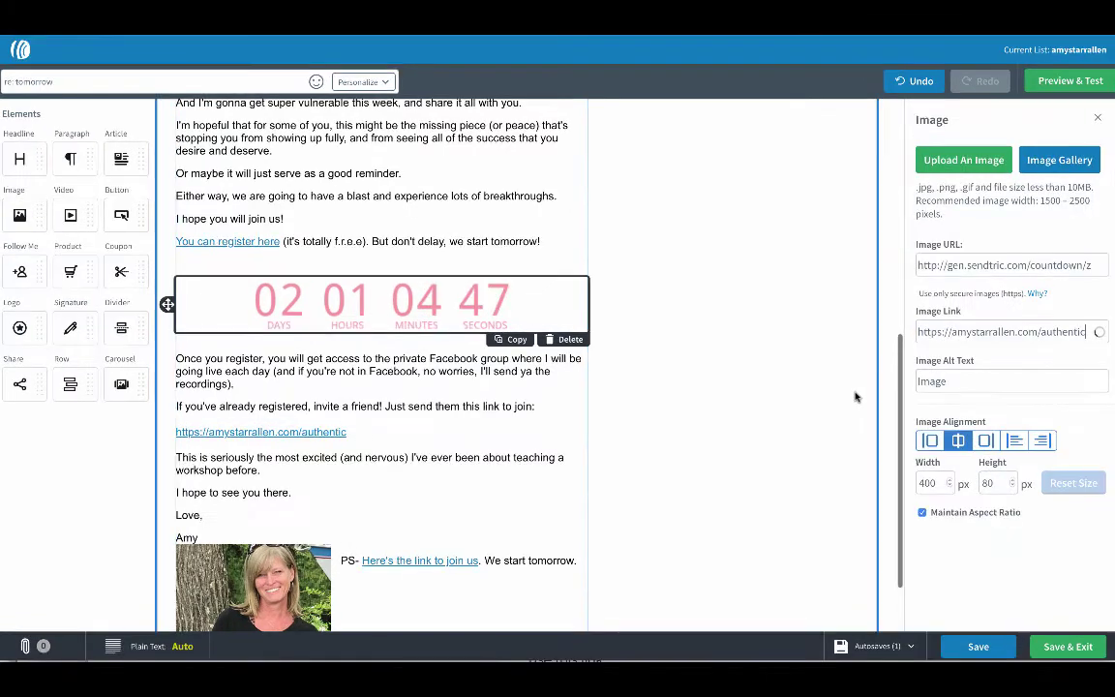
{"action": "left_click", "coordinate": [978, 646]}
{"action": "left_click", "coordinate": [1070, 81]}
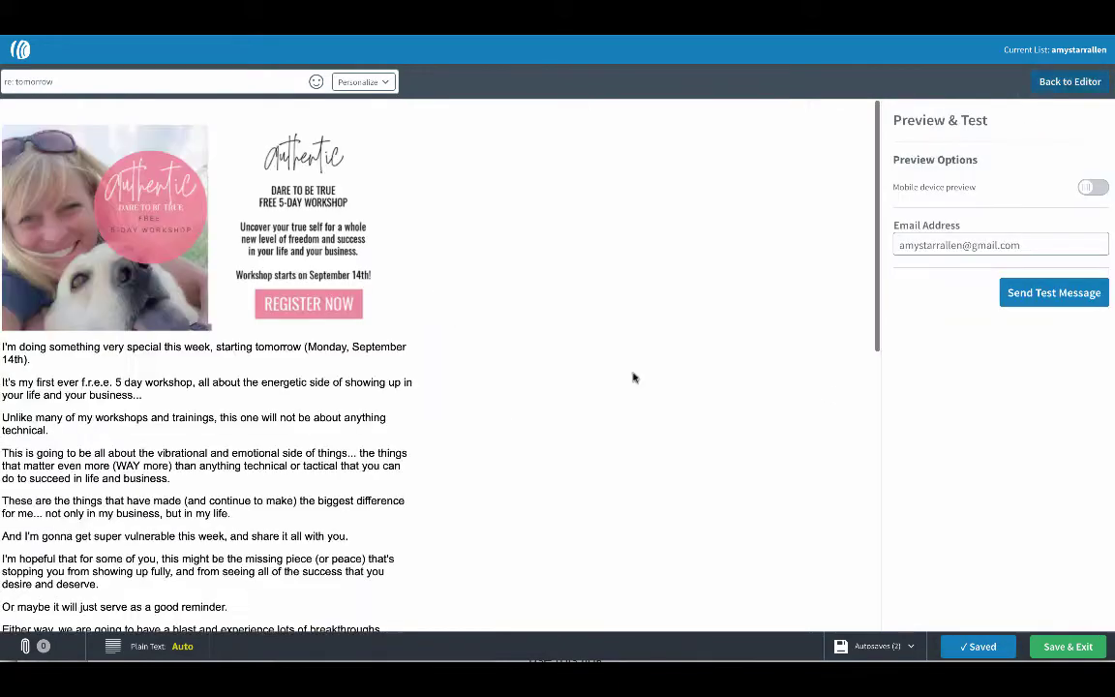
{"action": "scroll", "coordinate": [654, 501], "scroll_direction": "down", "scroll_amount": 3}
{"action": "scroll", "coordinate": [654, 500], "scroll_direction": "down", "scroll_amount": 2}
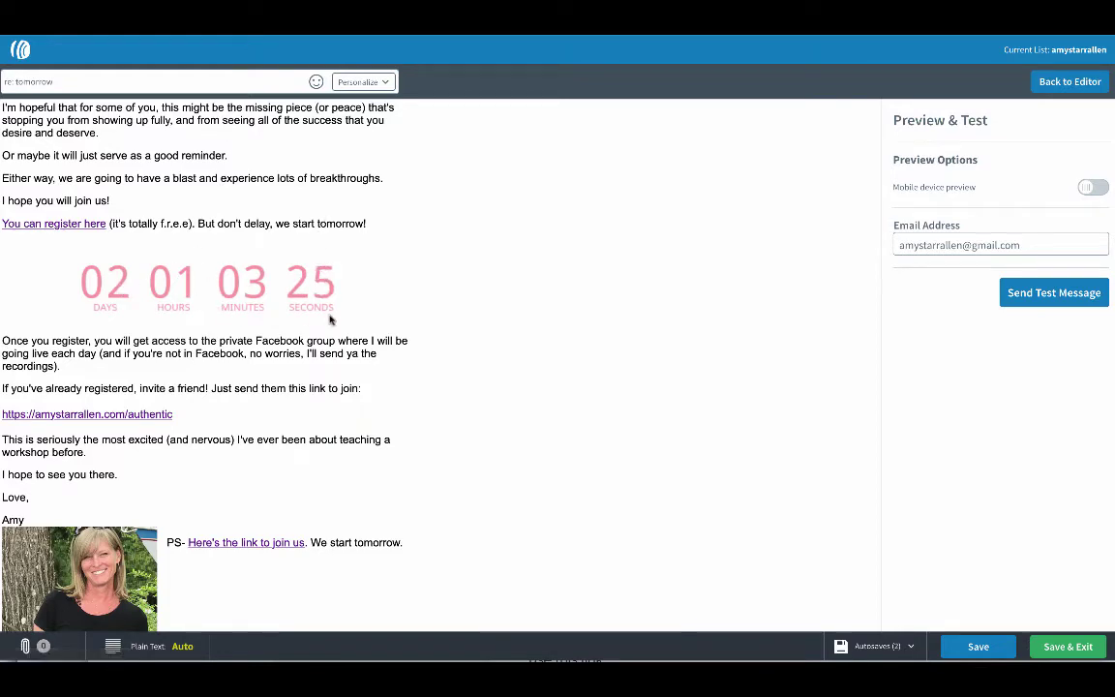
{"action": "scroll", "coordinate": [393, 331], "scroll_direction": "down", "scroll_amount": 3}
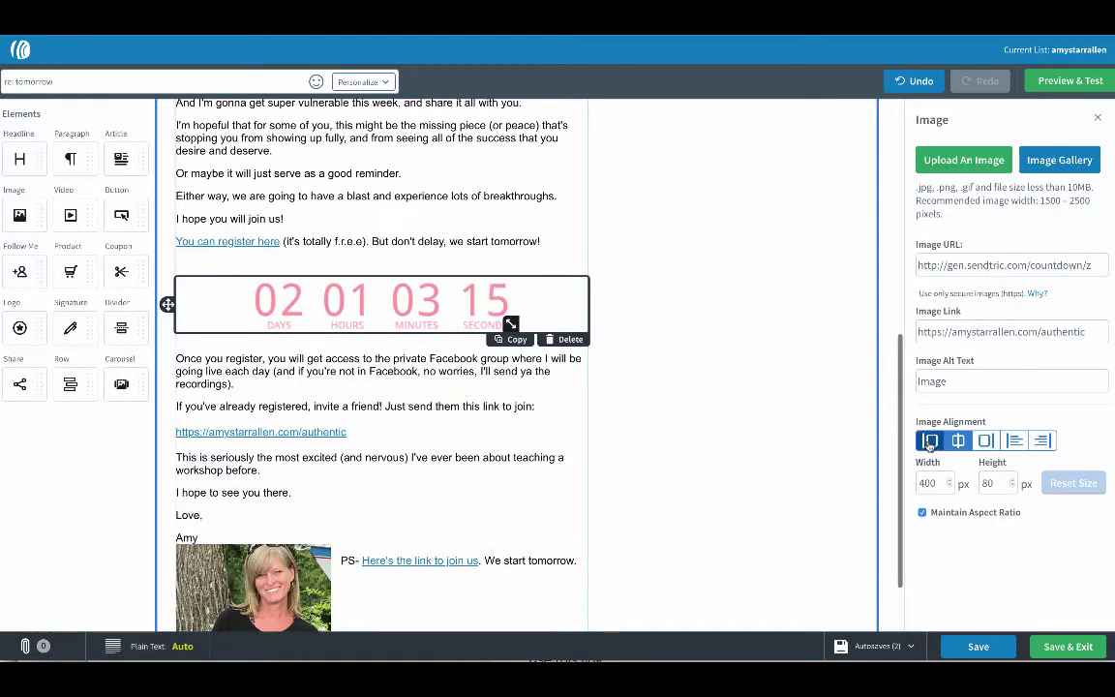
Left-align the countdown image, then change the Sendtric end date to 11/14/2020 4:00 PM.
{"action": "left_click", "coordinate": [930, 441]}
{"action": "left_click", "coordinate": [793, 437]}
{"action": "scroll", "coordinate": [789, 438], "scroll_direction": "up", "scroll_amount": 1}
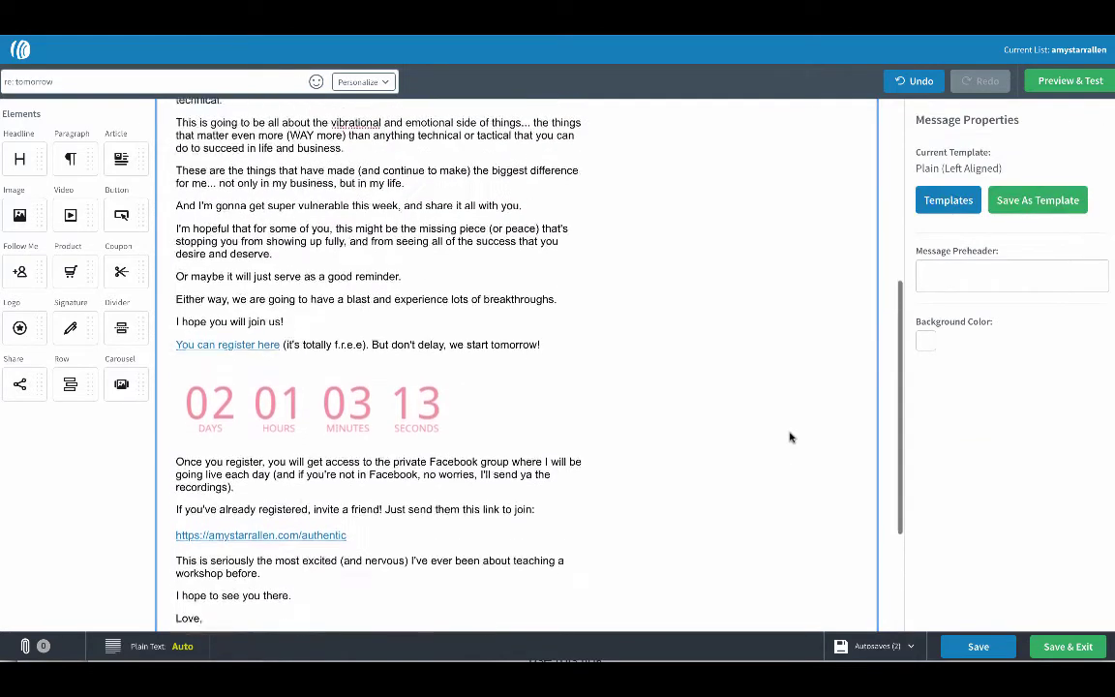
{"action": "scroll", "coordinate": [789, 437], "scroll_direction": "down", "scroll_amount": 2}
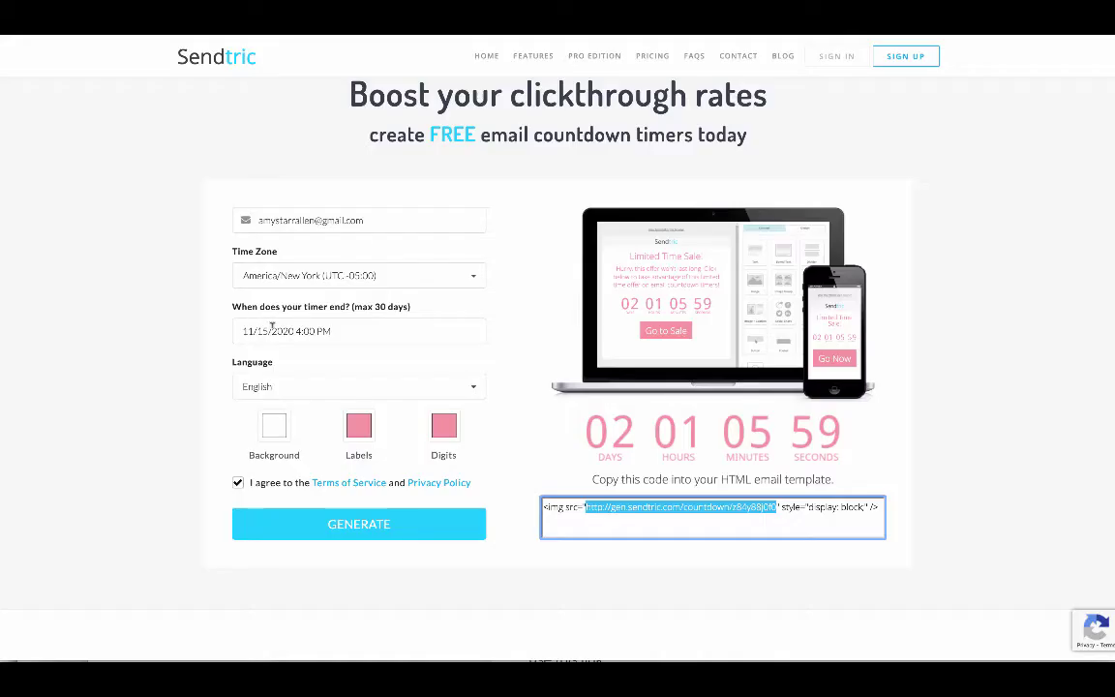
{"action": "left_click", "coordinate": [263, 330]}
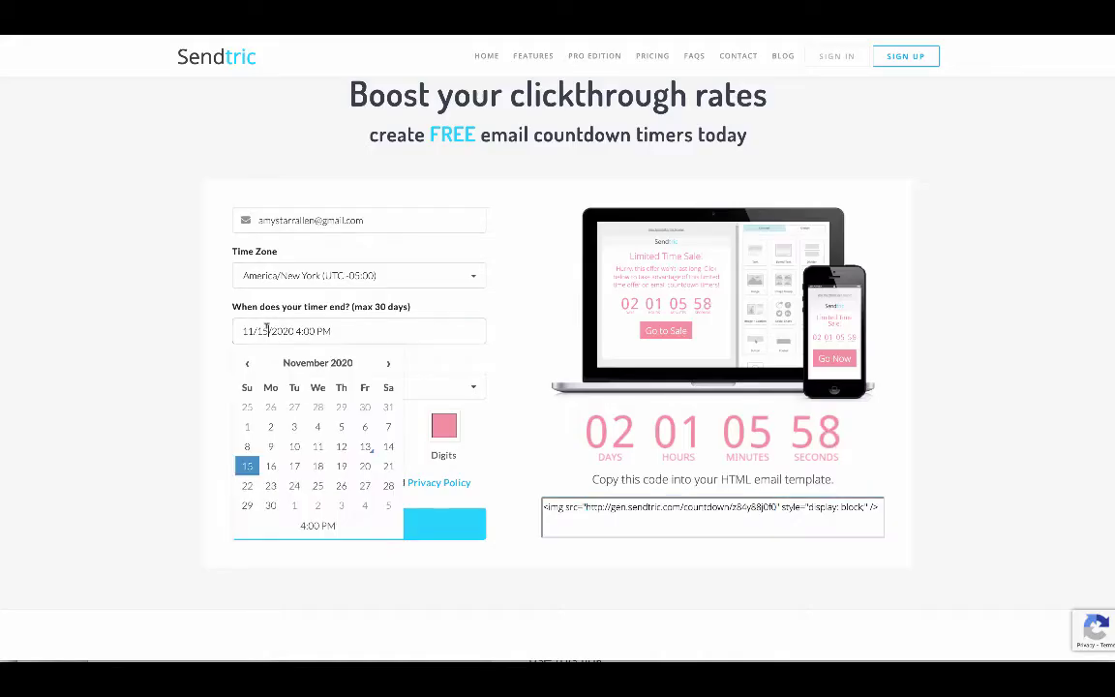
{"action": "type", "text": "4"}
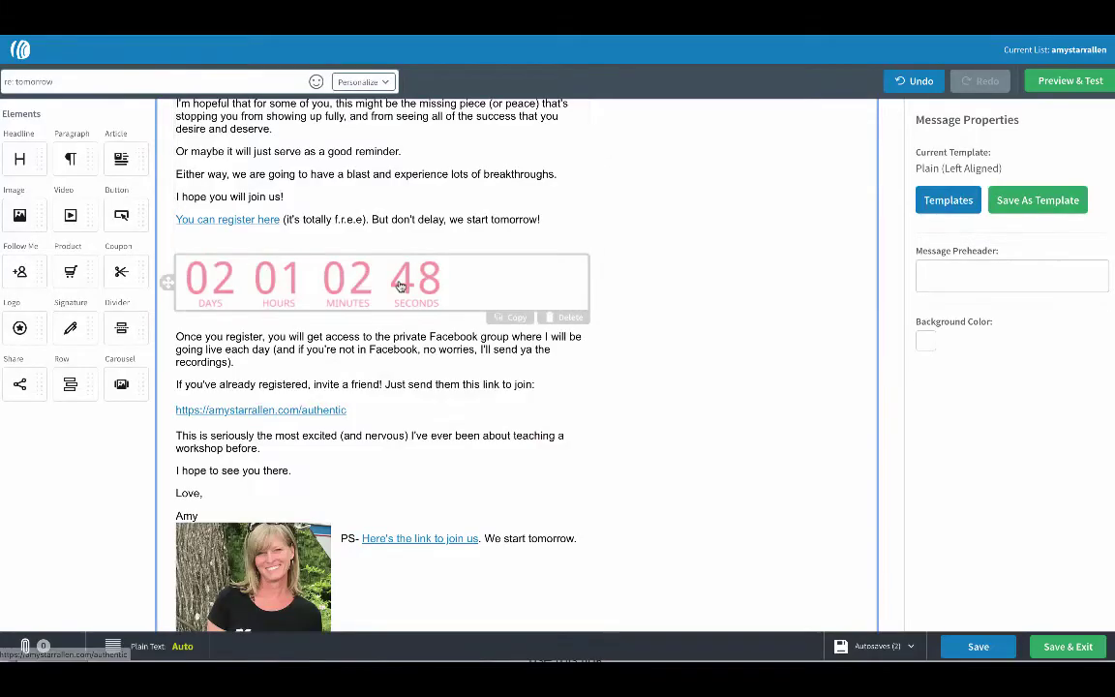
Replace the countdown image's Image URL with the new Sendtric timer URL.
{"action": "left_click", "coordinate": [400, 286]}
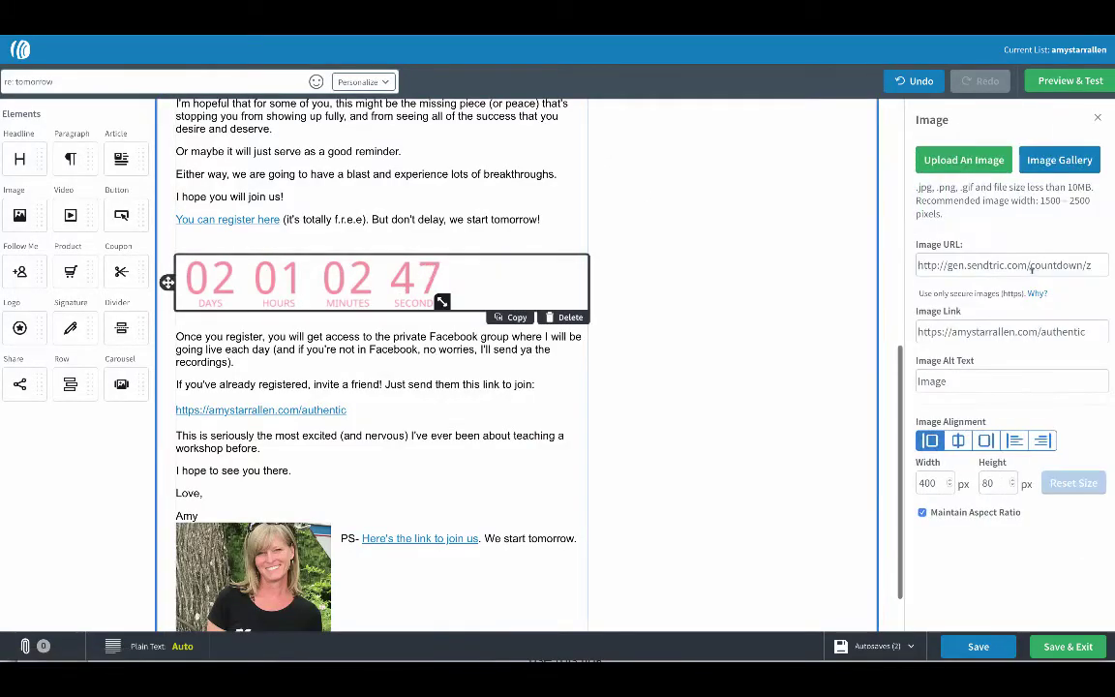
{"action": "triple_click", "coordinate": [1091, 263]}
{"action": "key", "text": "ctrl+v"}
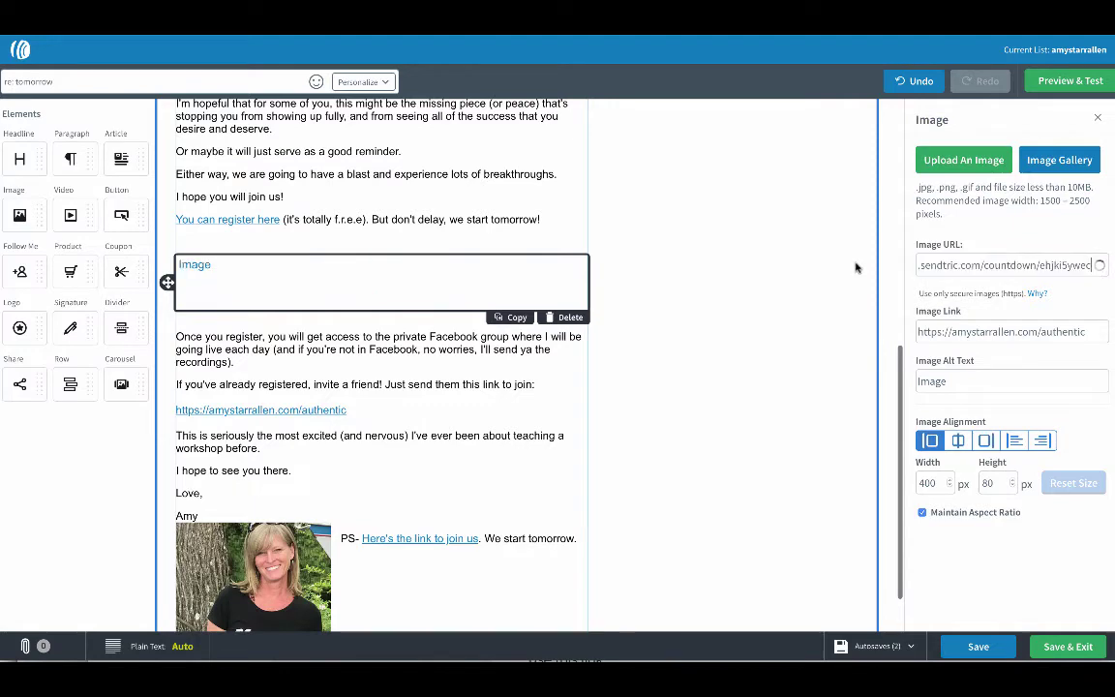
{"action": "left_click", "coordinate": [676, 358]}
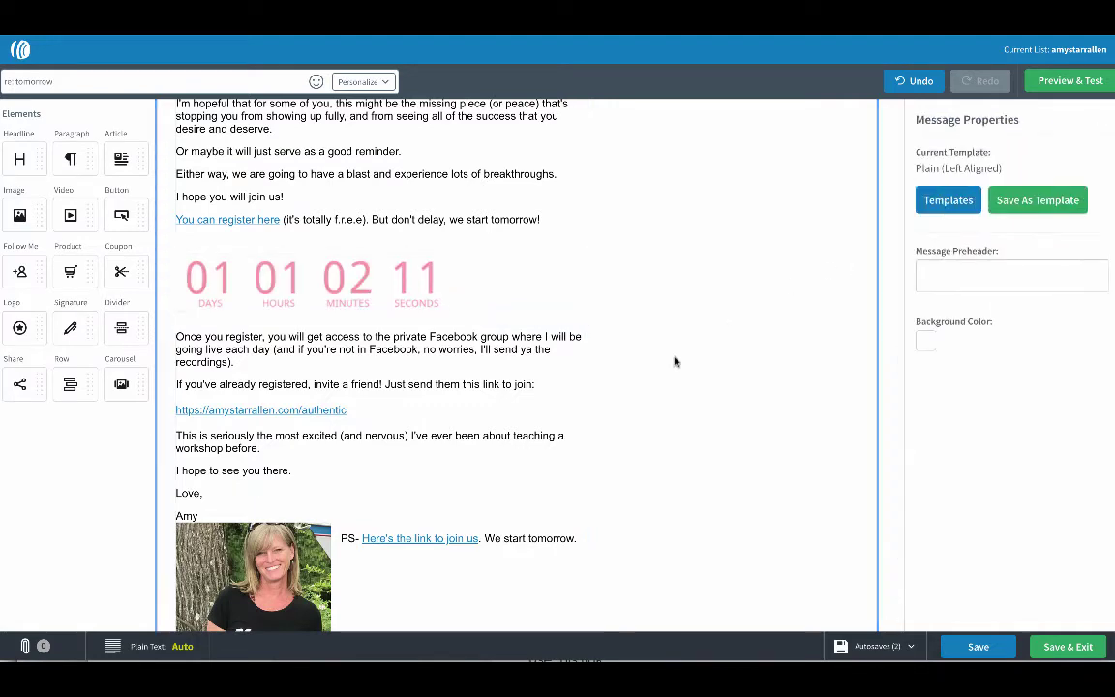
{"action": "scroll", "coordinate": [747, 276], "scroll_direction": "down", "scroll_amount": 1}
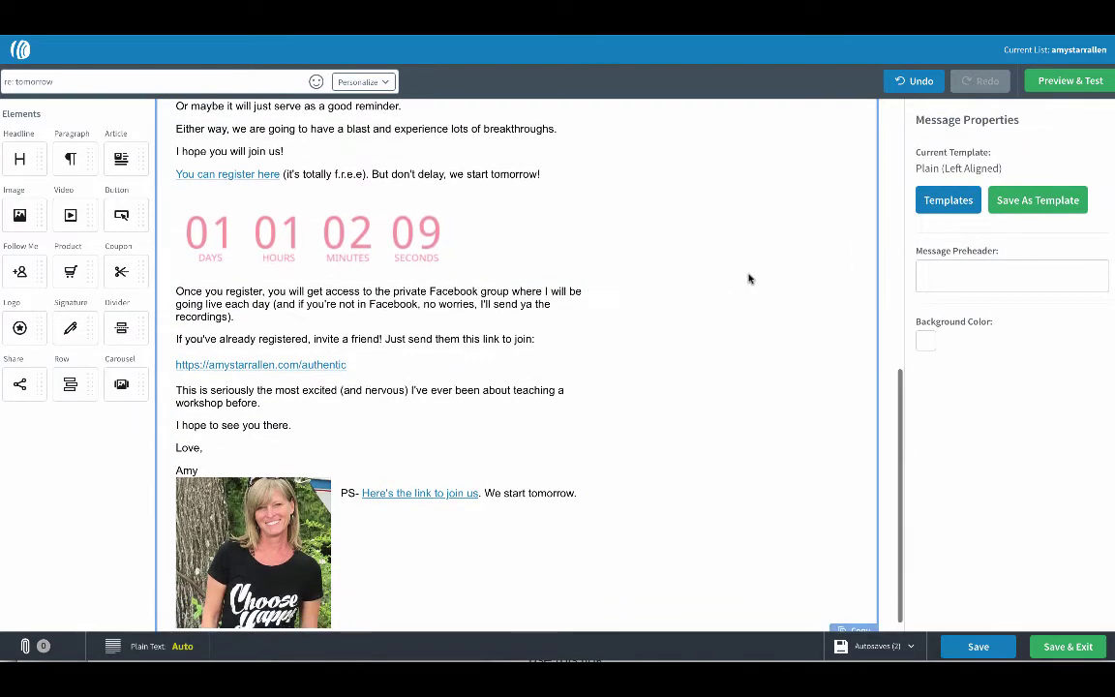
{"action": "scroll", "coordinate": [748, 279], "scroll_direction": "up", "scroll_amount": 6}
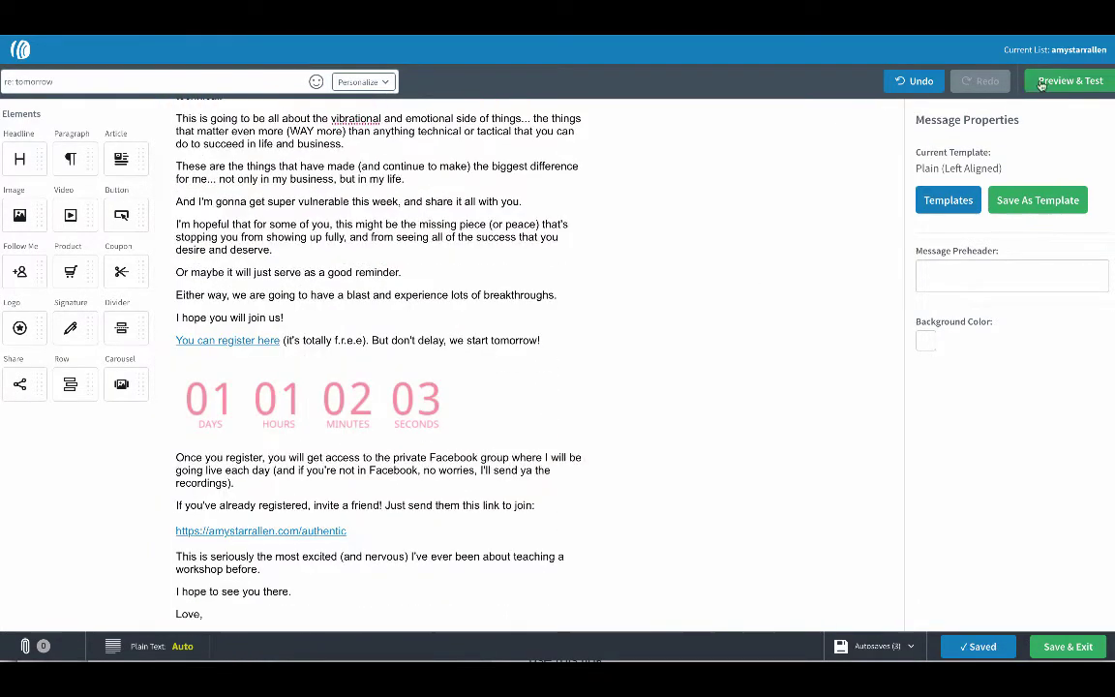
Preview the email and scroll to the live countdown reading about 01 days 01 hours.
{"action": "left_click", "coordinate": [1041, 83]}
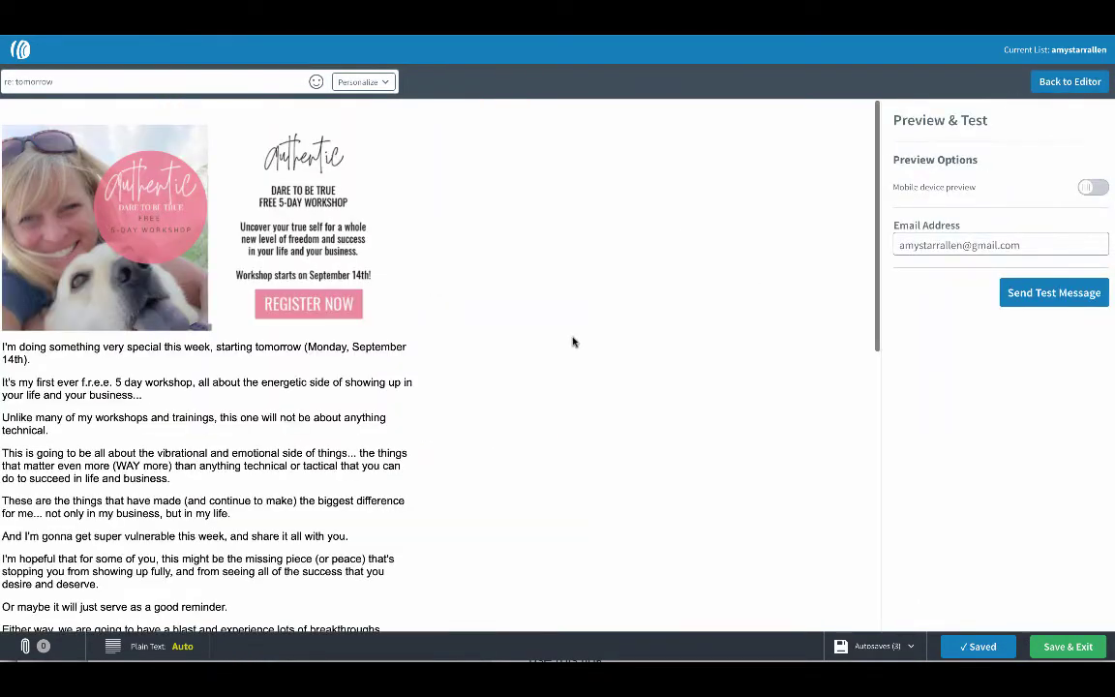
{"action": "scroll", "coordinate": [551, 390], "scroll_direction": "down", "scroll_amount": 5}
{"action": "scroll", "coordinate": [547, 388], "scroll_direction": "down", "scroll_amount": 5}
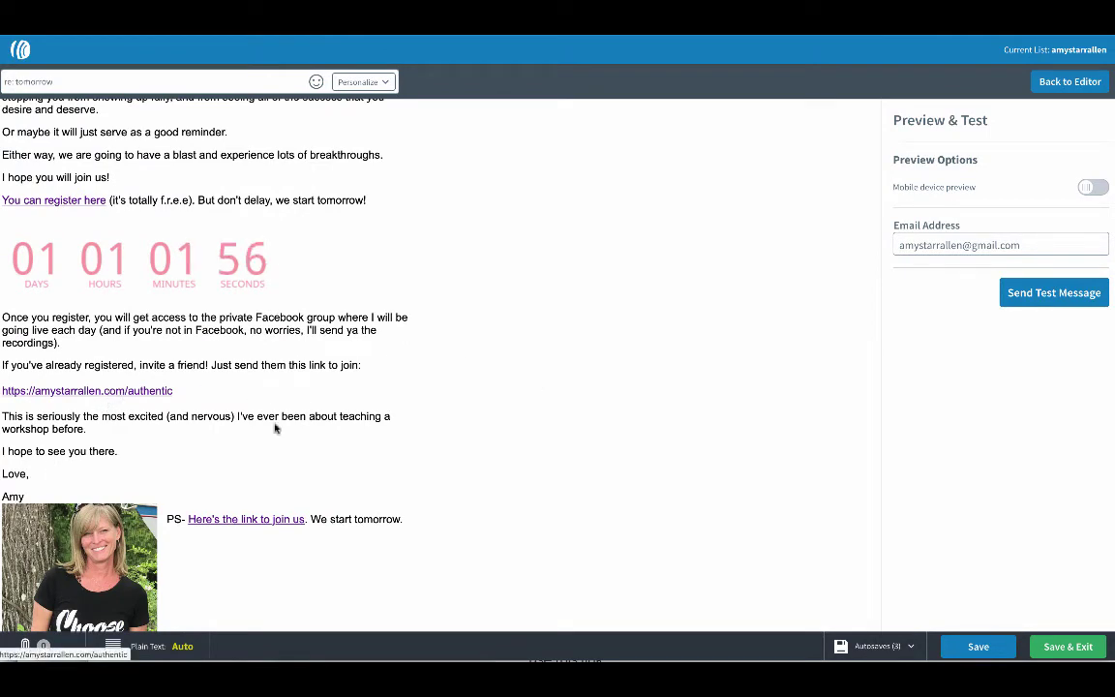
{"action": "scroll", "coordinate": [274, 428], "scroll_direction": "up", "scroll_amount": 1}
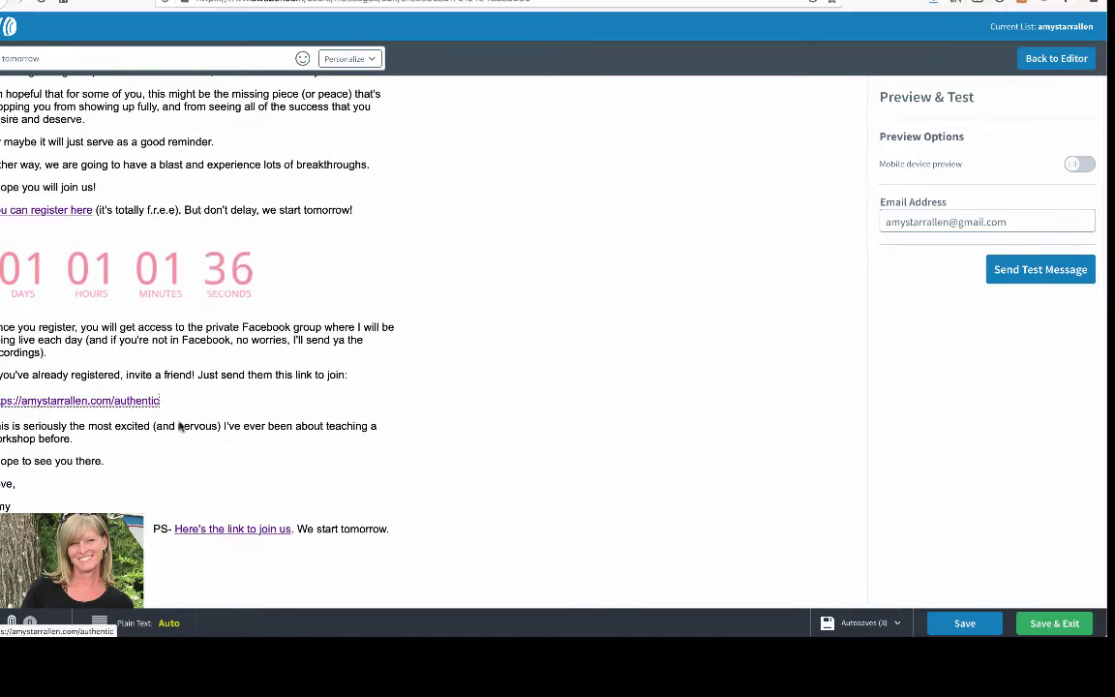
Follow the email link and open the Authentic 5-Day Workshop page in the Simvoly builder.
{"action": "left_click", "coordinate": [87, 406]}
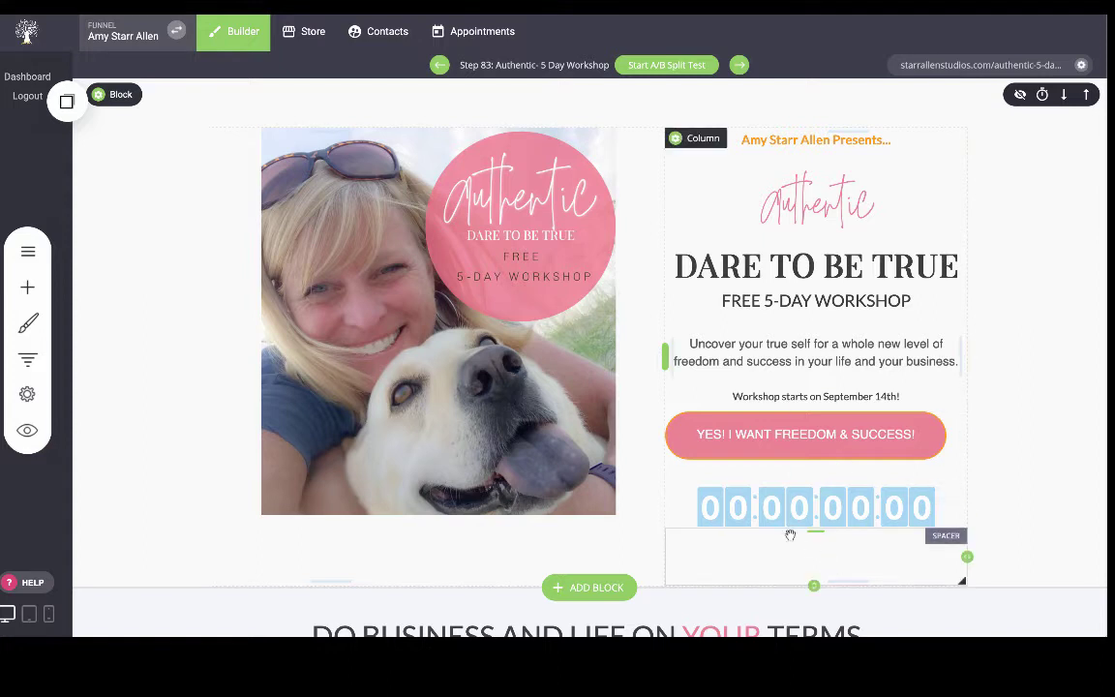
Change September to November so the line reads 'Workshop starts on November 14th!'.
{"action": "left_click", "coordinate": [756, 397]}
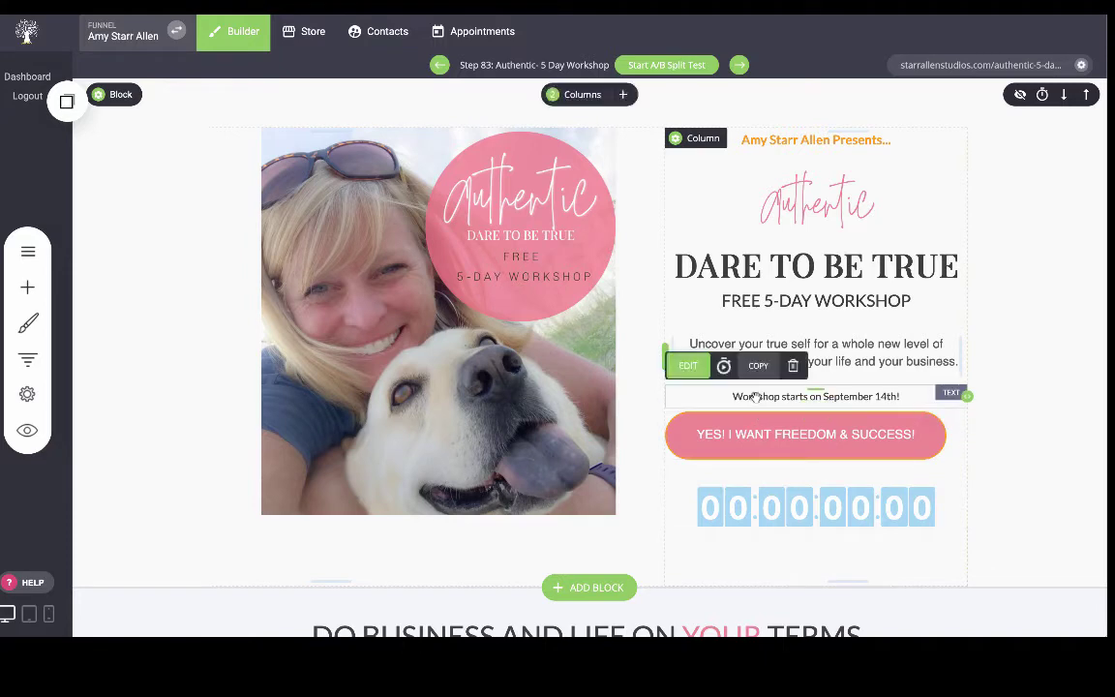
{"action": "left_click", "coordinate": [754, 395]}
{"action": "left_click_drag", "start_coordinate": [822, 396], "coordinate": [874, 397]}
{"action": "type", "text": "November"}
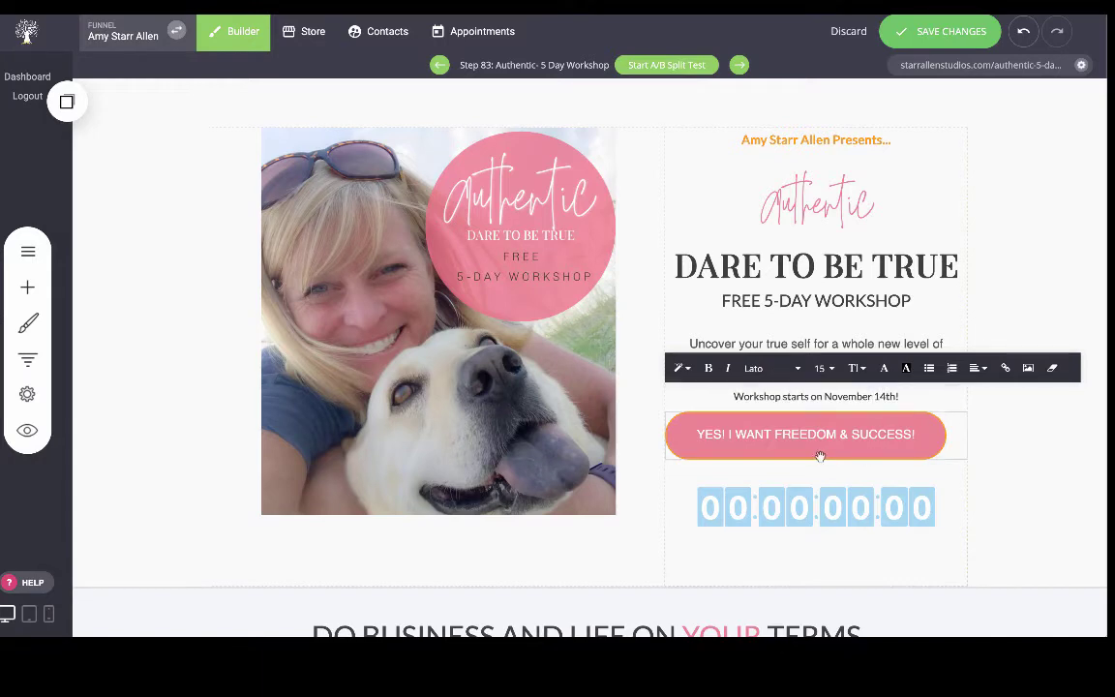
{"action": "left_click", "coordinate": [799, 498]}
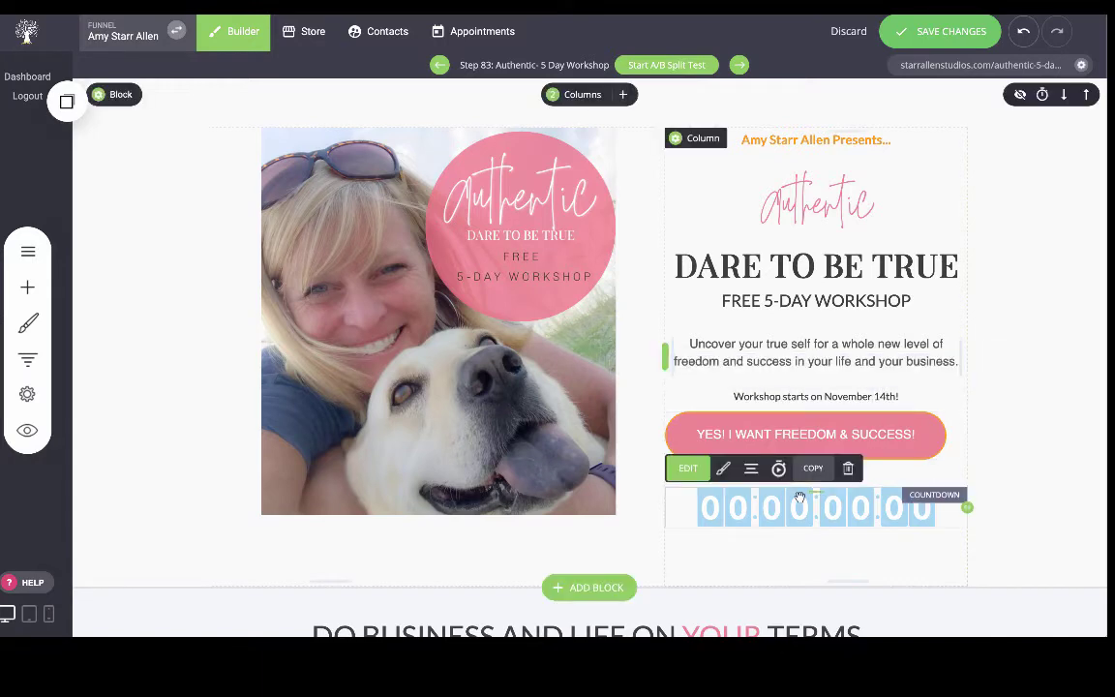
Set the countdown end date to 14 November 2020, 11:00, then save and preview the page.
{"action": "left_click", "coordinate": [688, 469]}
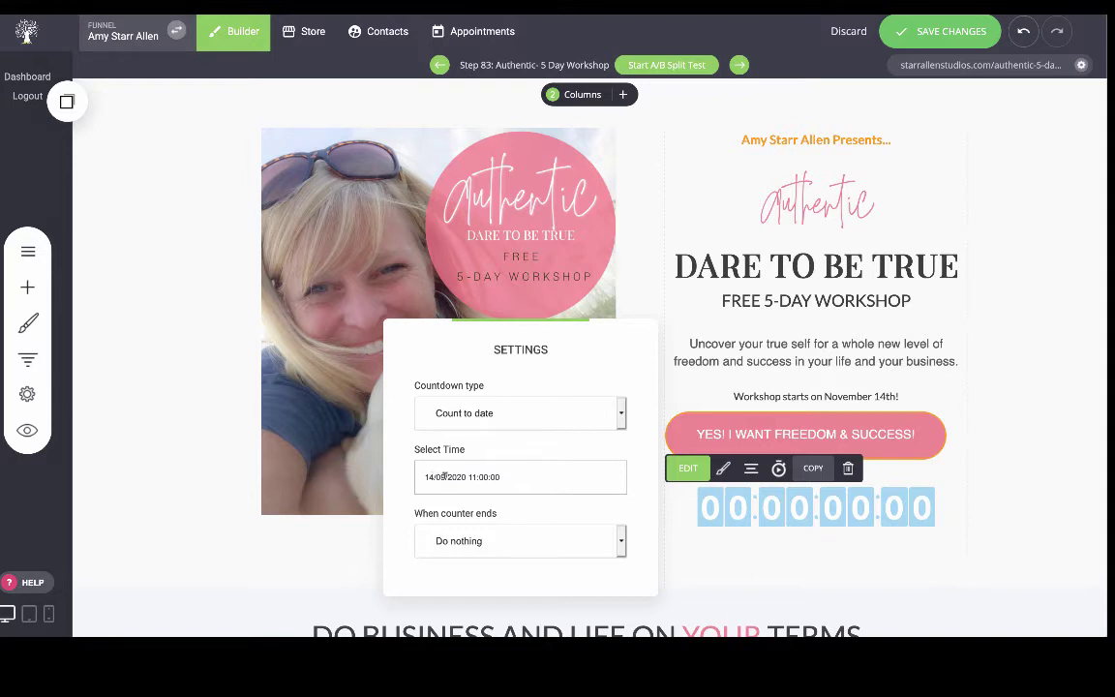
{"action": "left_click", "coordinate": [444, 476]}
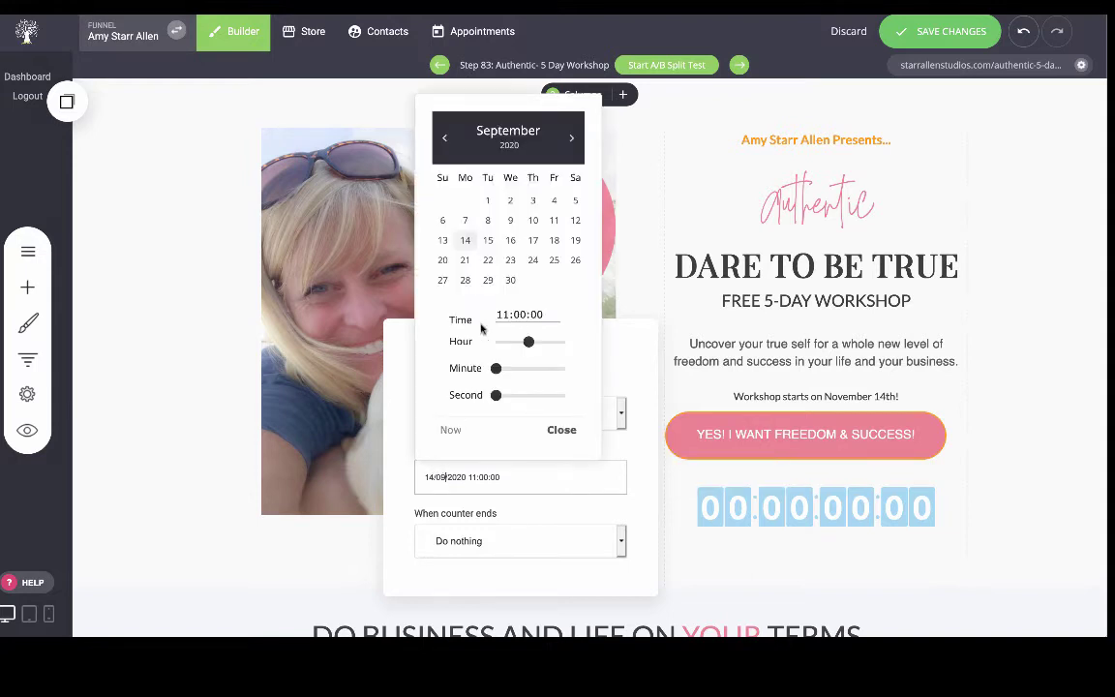
{"action": "left_click", "coordinate": [571, 138]}
{"action": "left_click", "coordinate": [571, 138]}
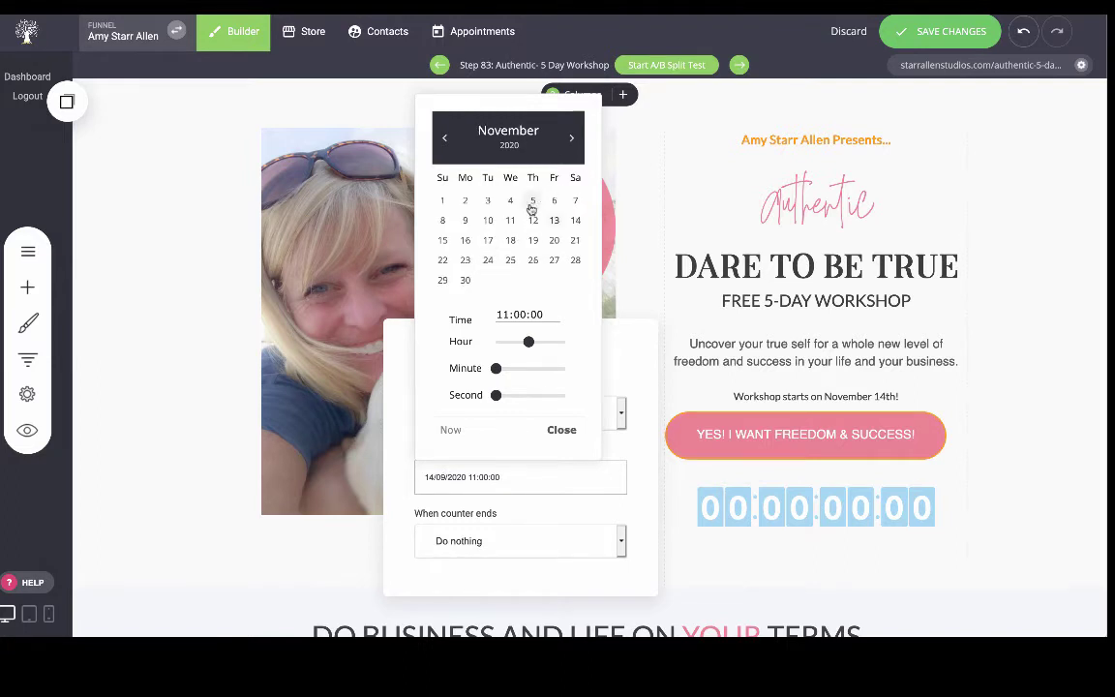
{"action": "left_click", "coordinate": [576, 221]}
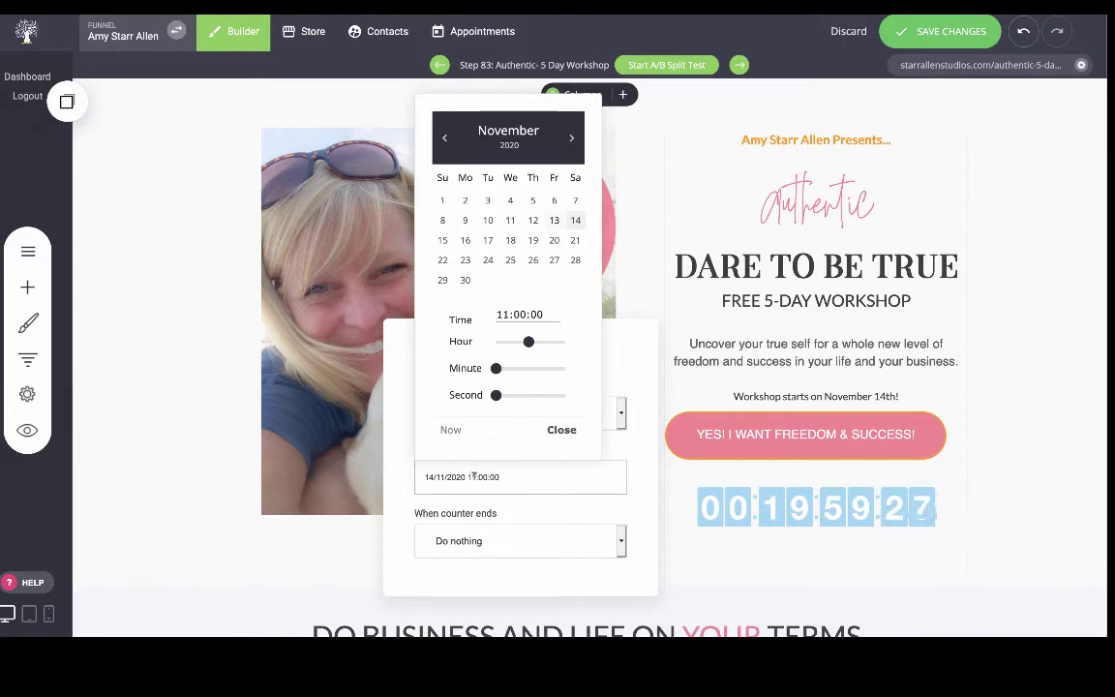
{"action": "left_click", "coordinate": [475, 476]}
{"action": "left_click", "coordinate": [622, 622]}
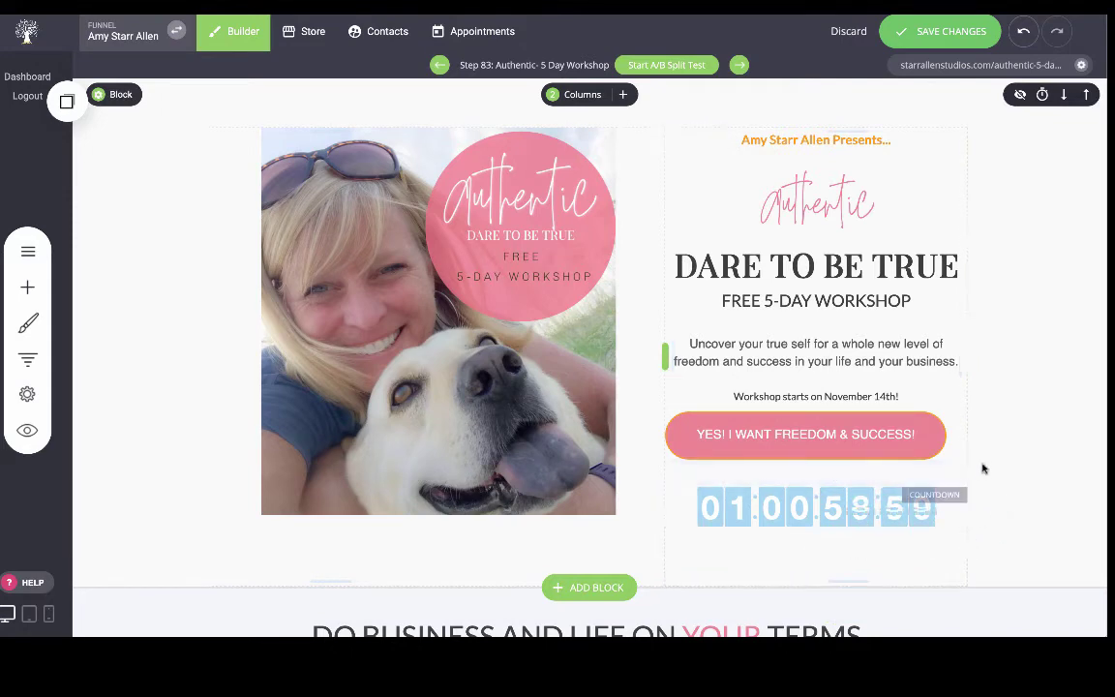
{"action": "left_click", "coordinate": [931, 39]}
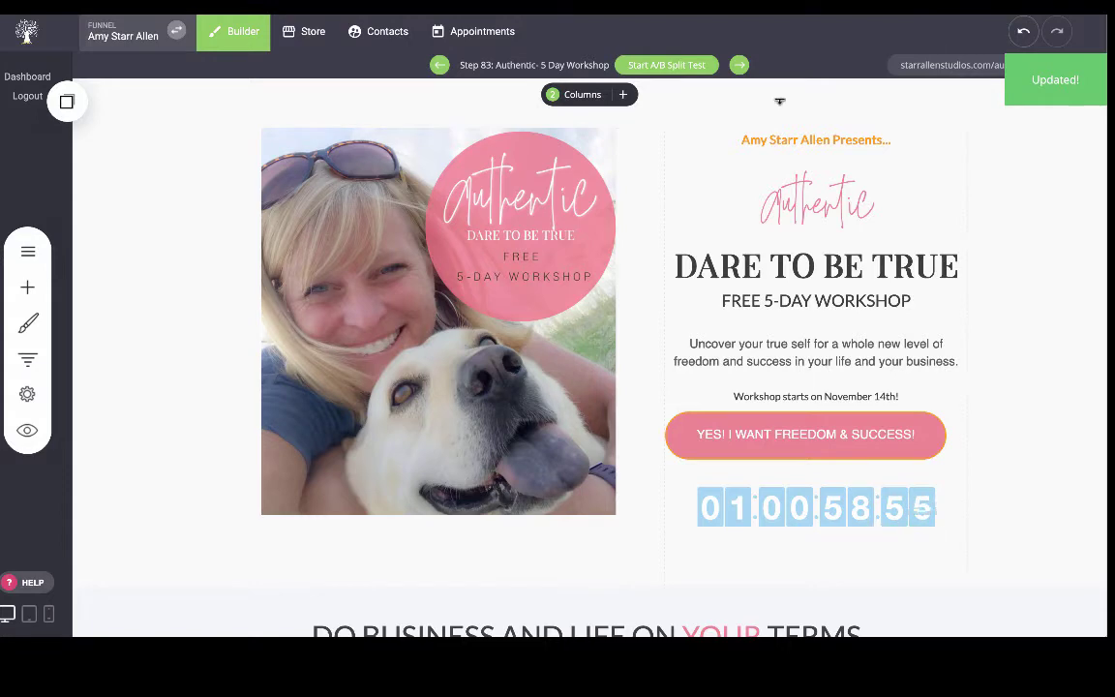
{"action": "left_click", "coordinate": [27, 430]}
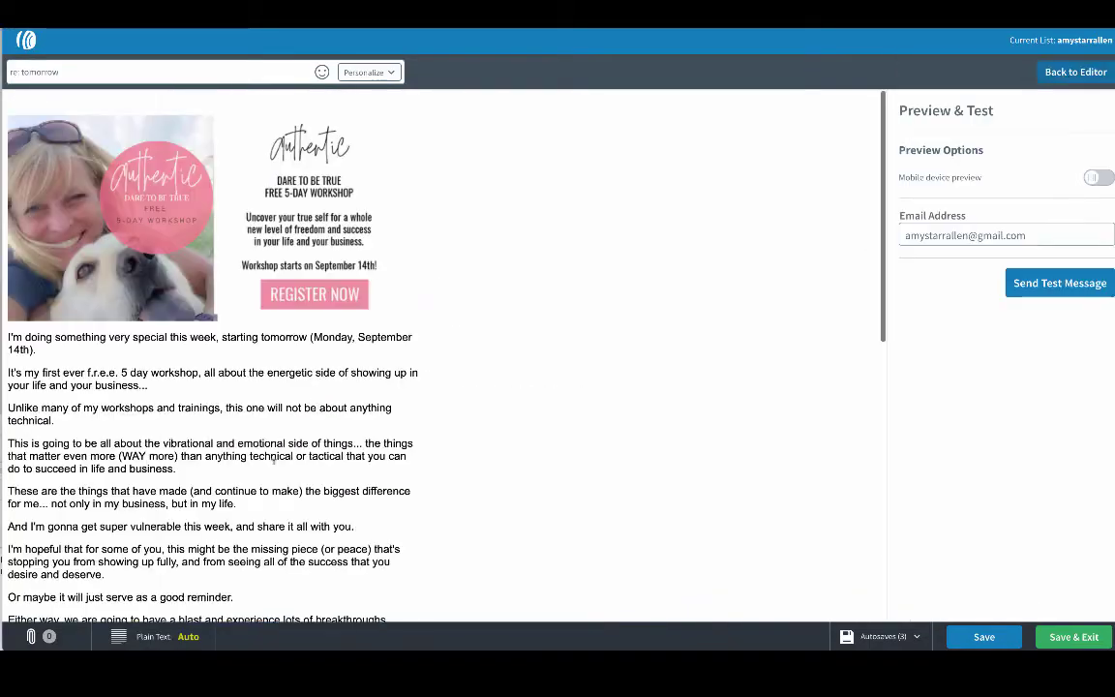
Scroll the email and follow its 'You can register here' link to the workshop page.
{"action": "scroll", "coordinate": [661, 569], "scroll_direction": "down", "scroll_amount": 3}
{"action": "scroll", "coordinate": [661, 568], "scroll_direction": "down", "scroll_amount": 2}
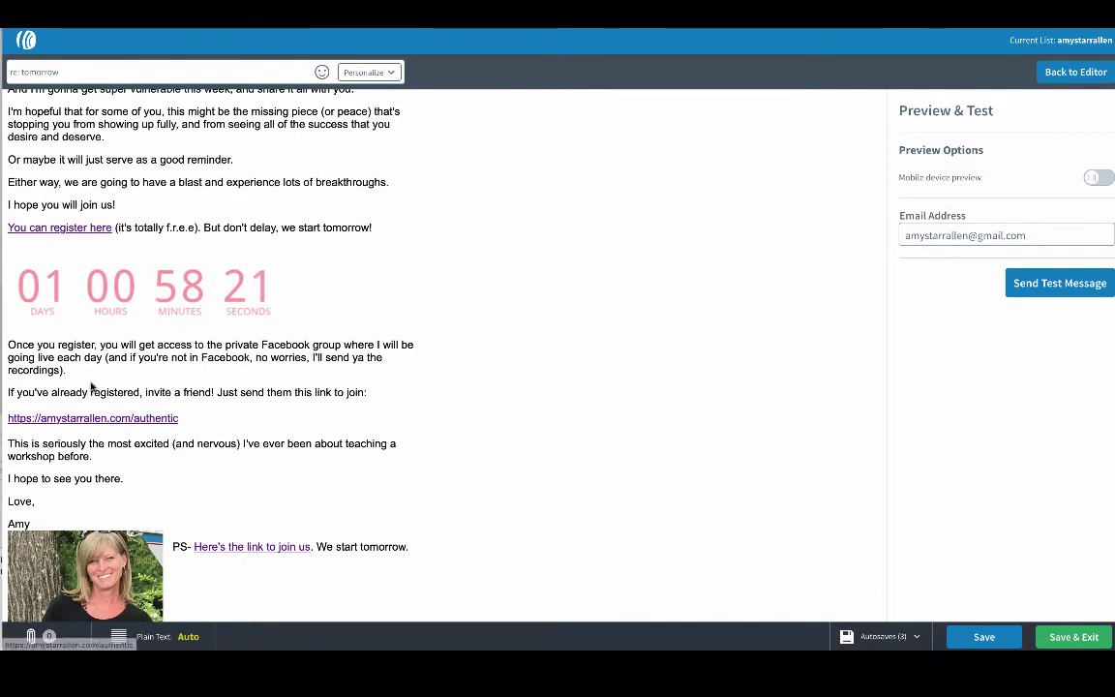
{"action": "left_click", "coordinate": [91, 419]}
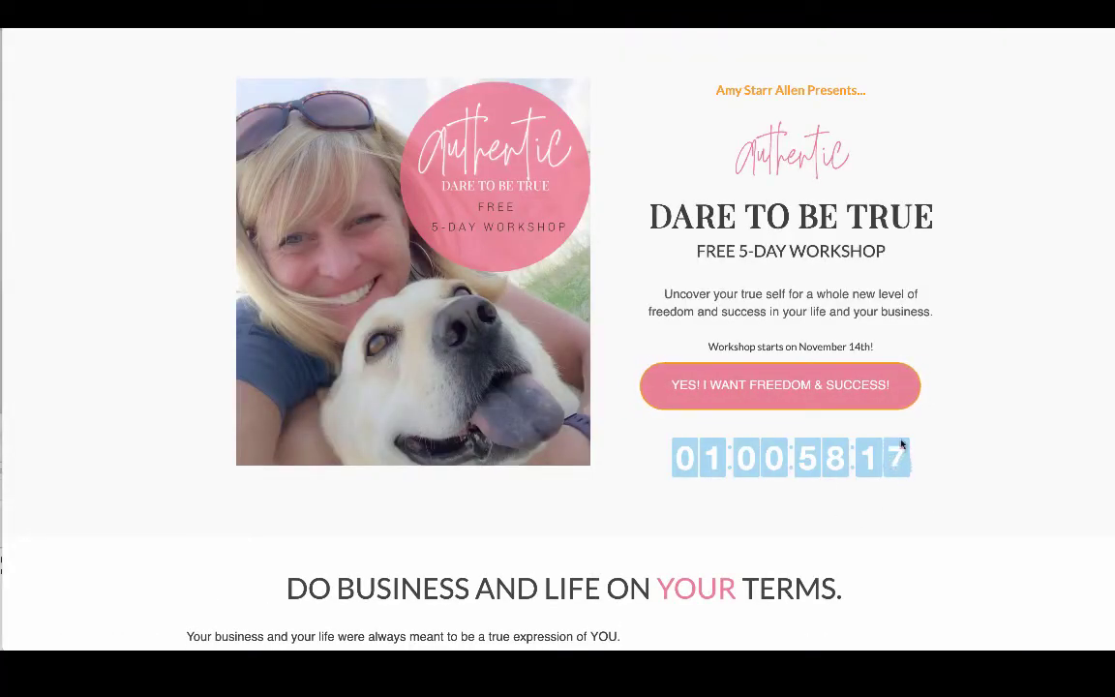
Scroll the workshop page in the builder to the countdown under the signup button.
{"action": "scroll", "coordinate": [883, 476], "scroll_direction": "down", "scroll_amount": 1}
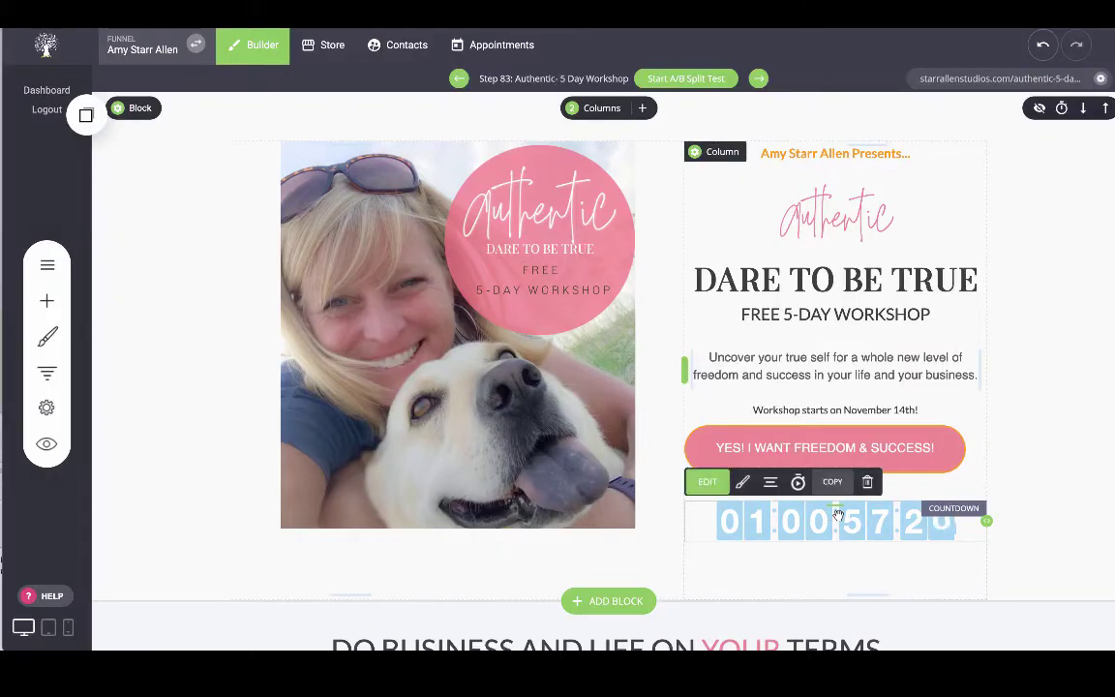
Delete the existing countdown and drag a new Countdown widget onto the page.
{"action": "left_click", "coordinate": [867, 482]}
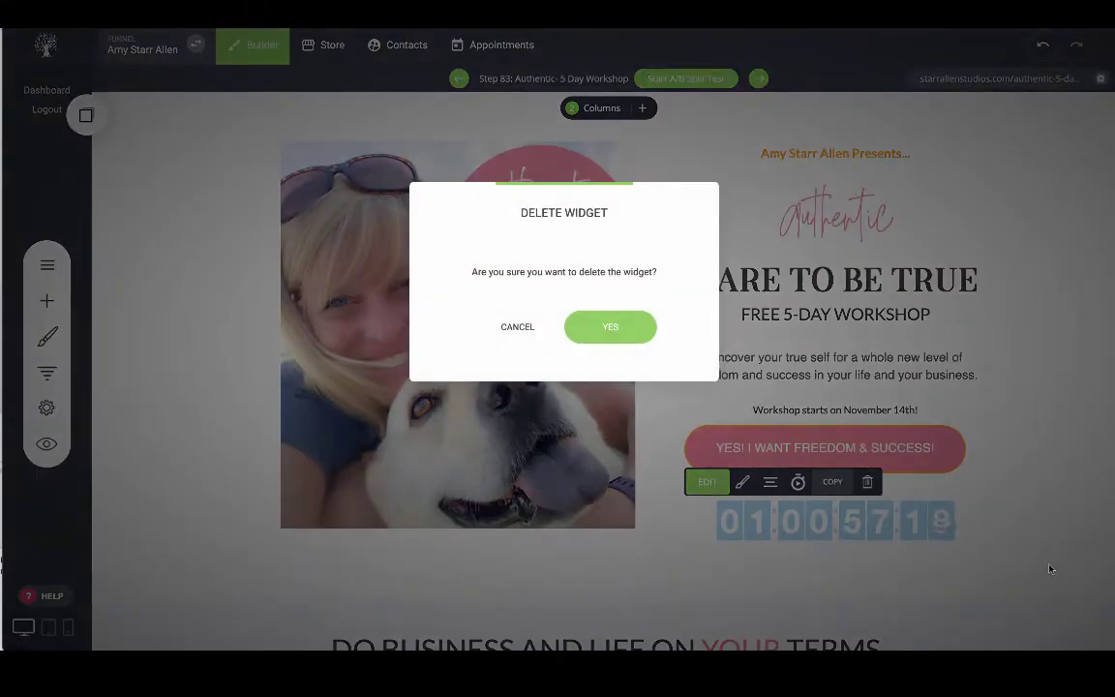
{"action": "left_click", "coordinate": [617, 329]}
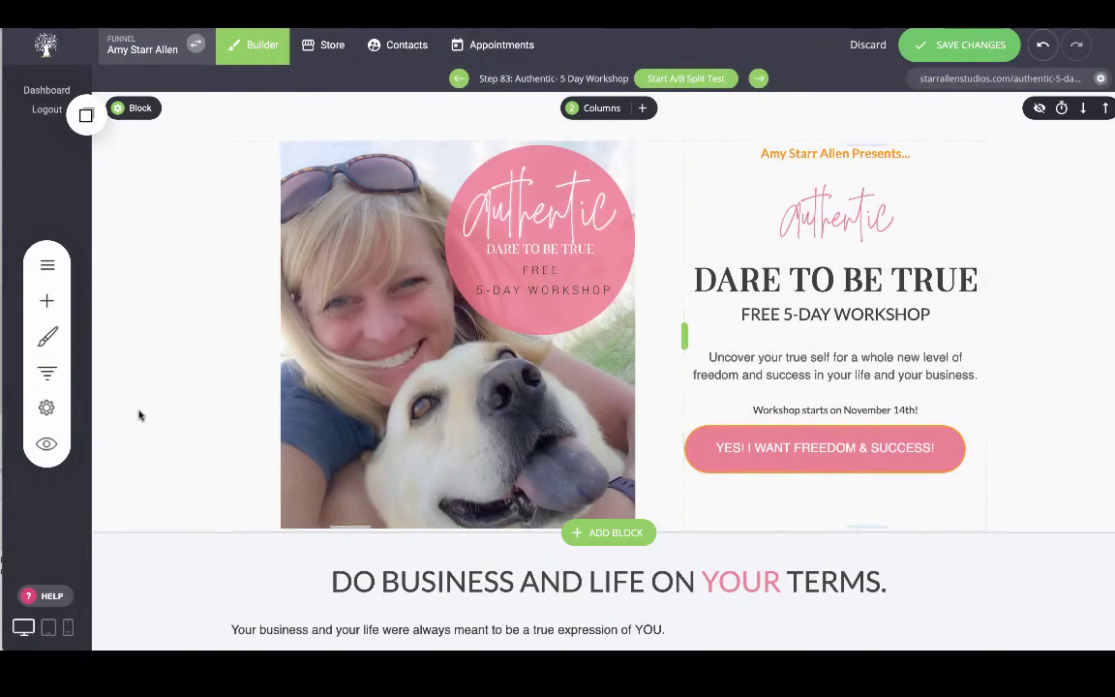
{"action": "left_click", "coordinate": [48, 302]}
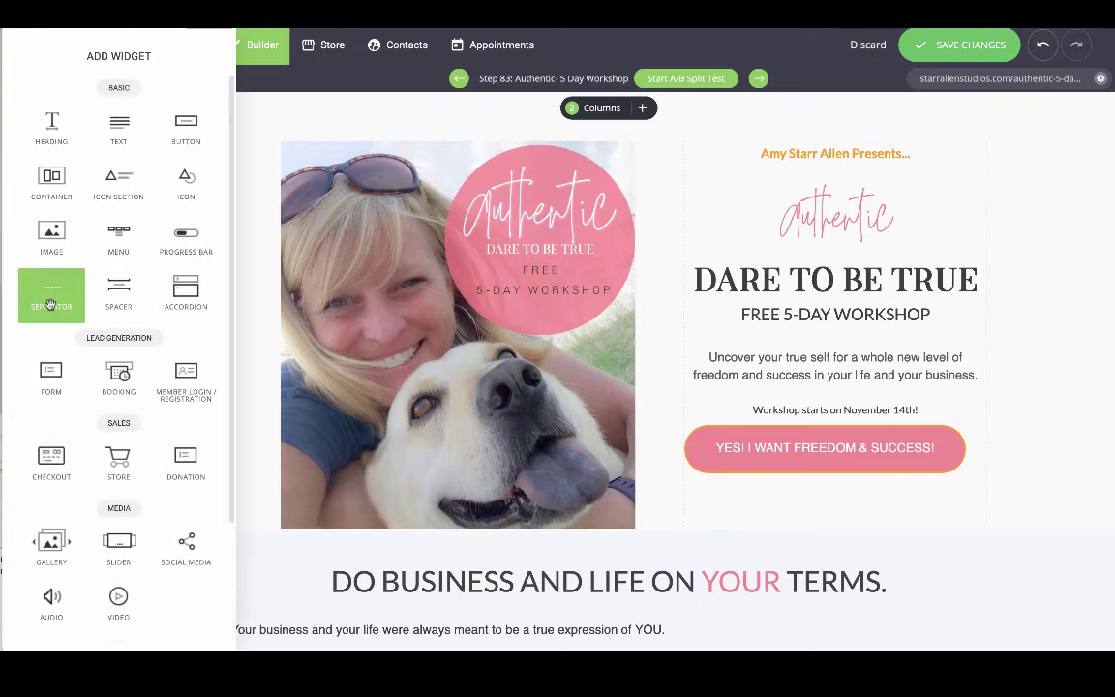
{"action": "scroll", "coordinate": [49, 294], "scroll_direction": "down", "scroll_amount": 3}
{"action": "left_click_drag", "start_coordinate": [116, 549], "coordinate": [842, 498]}
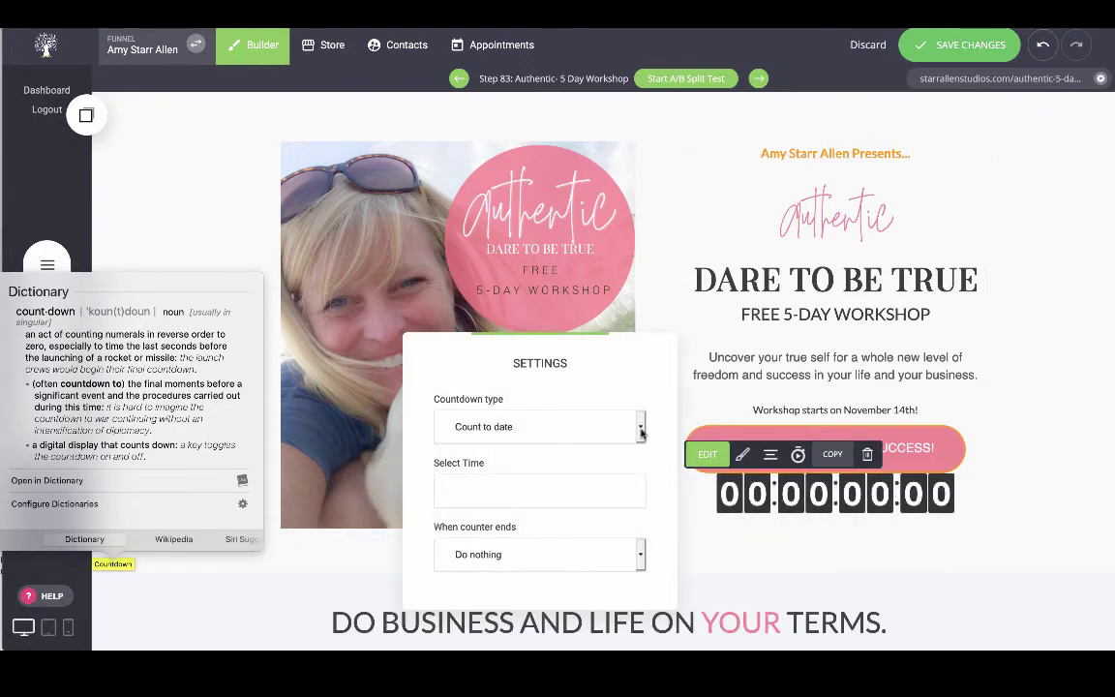
Set the new countdown to count to date 14/11/2020 at 16:00.
{"action": "left_click", "coordinate": [640, 432]}
{"action": "left_click", "coordinate": [562, 419]}
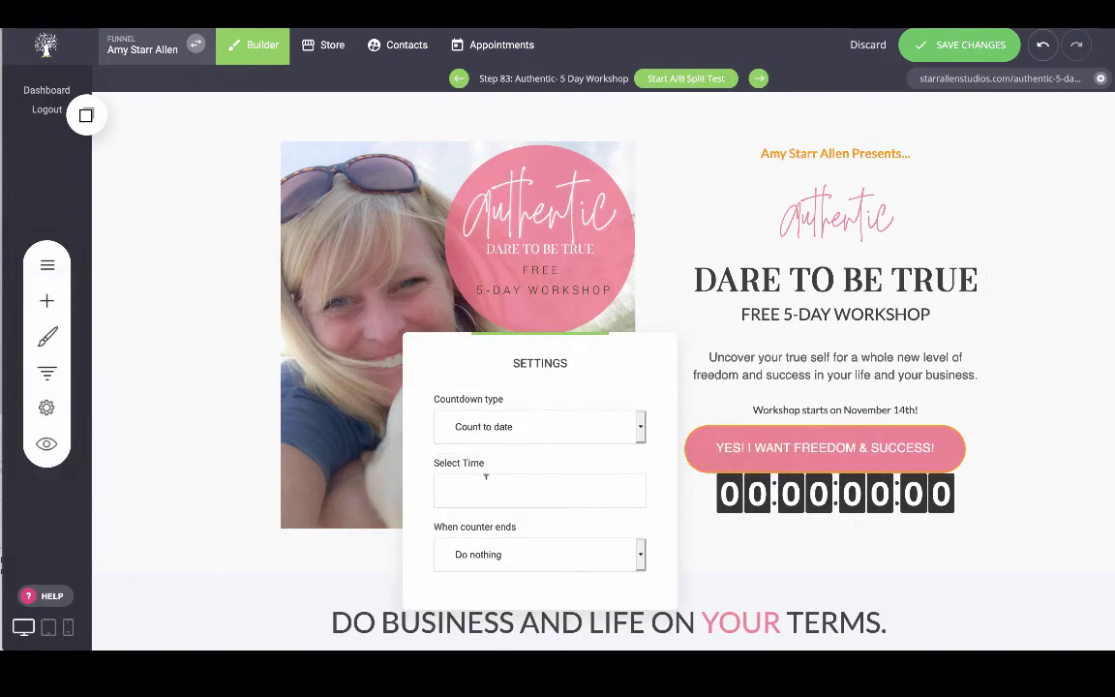
{"action": "left_click", "coordinate": [481, 484]}
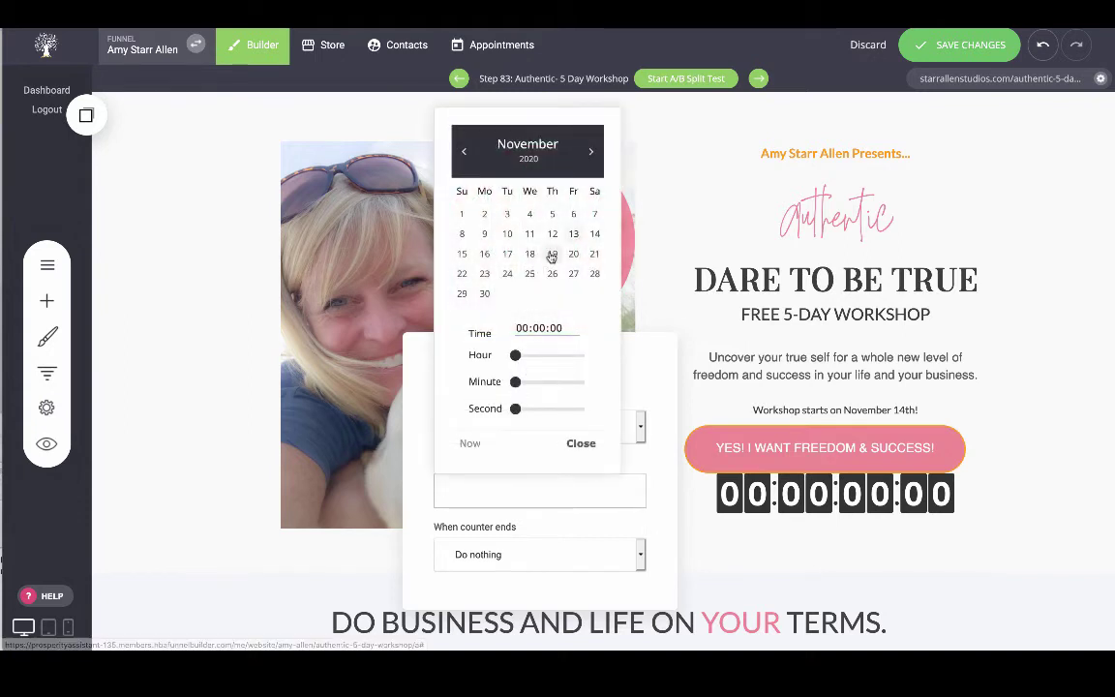
{"action": "left_click", "coordinate": [595, 236]}
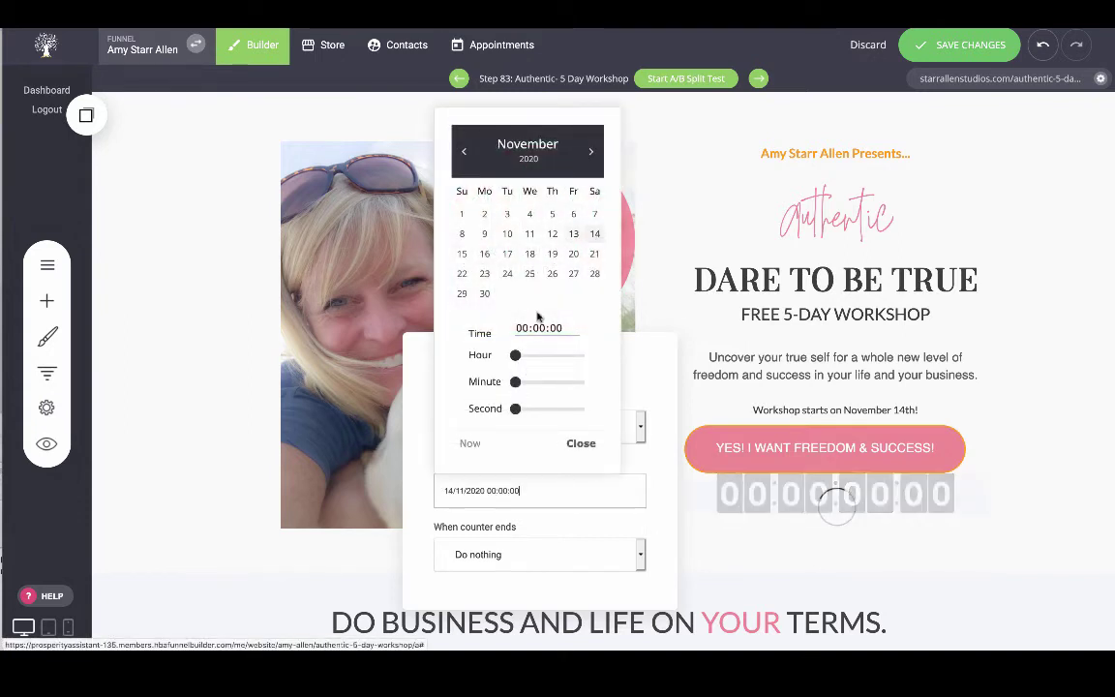
{"action": "left_click_drag", "start_coordinate": [516, 355], "coordinate": [568, 358]}
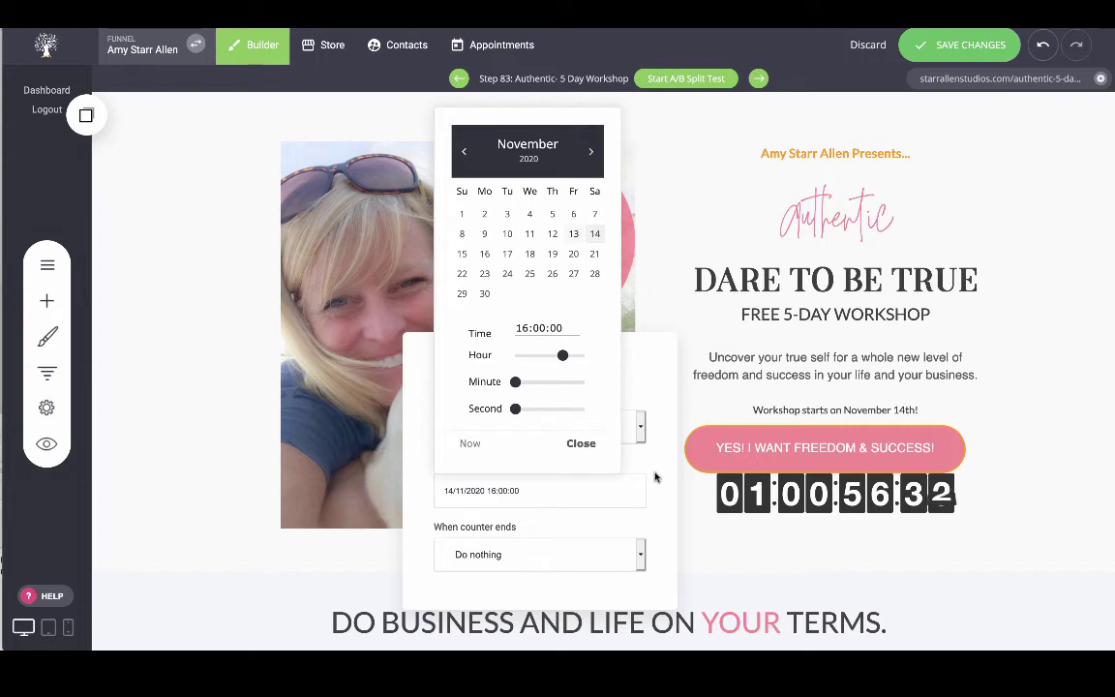
{"action": "left_click", "coordinate": [582, 443]}
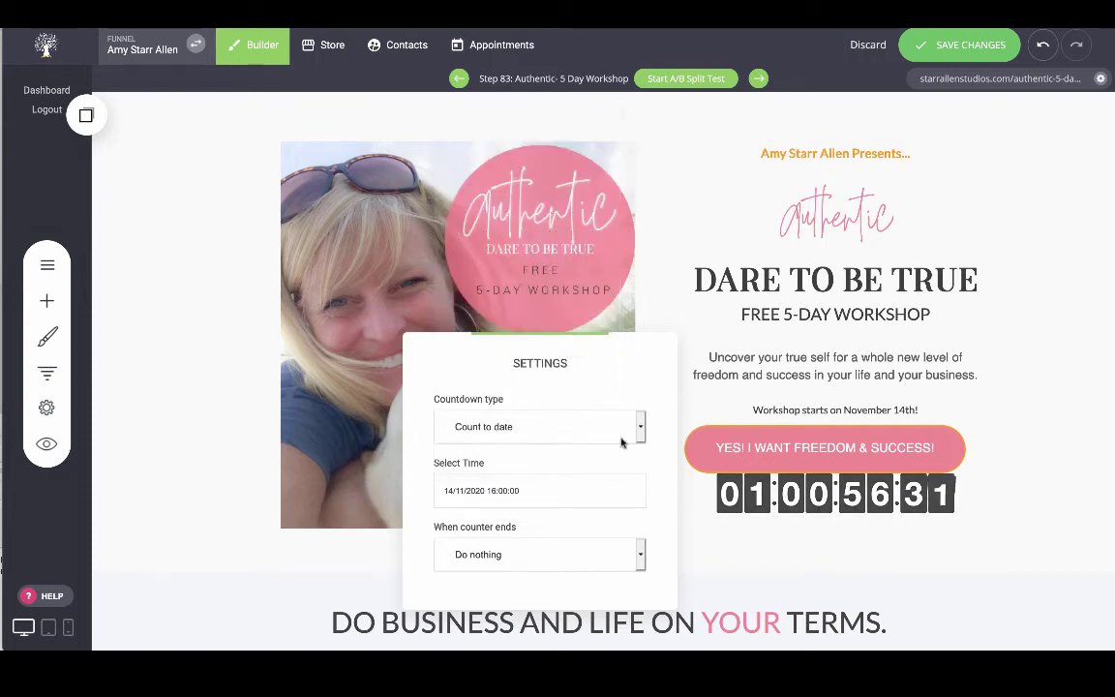
{"action": "left_click", "coordinate": [756, 492]}
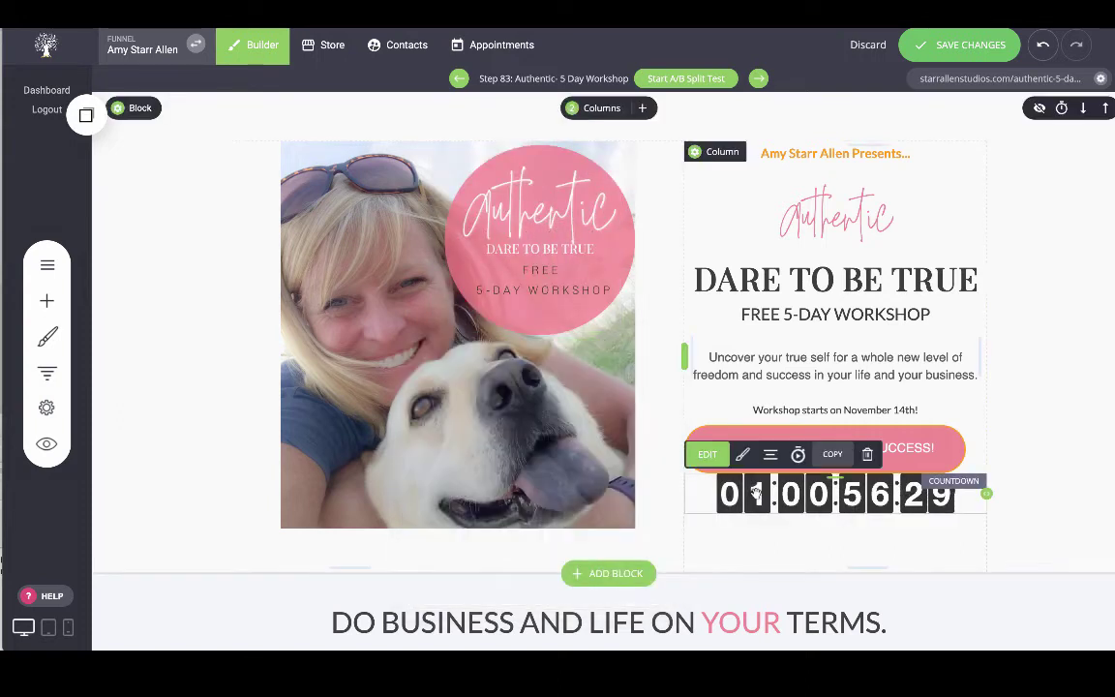
Make the countdown's digit background the pink global swatch colour.
{"action": "left_click", "coordinate": [743, 456]}
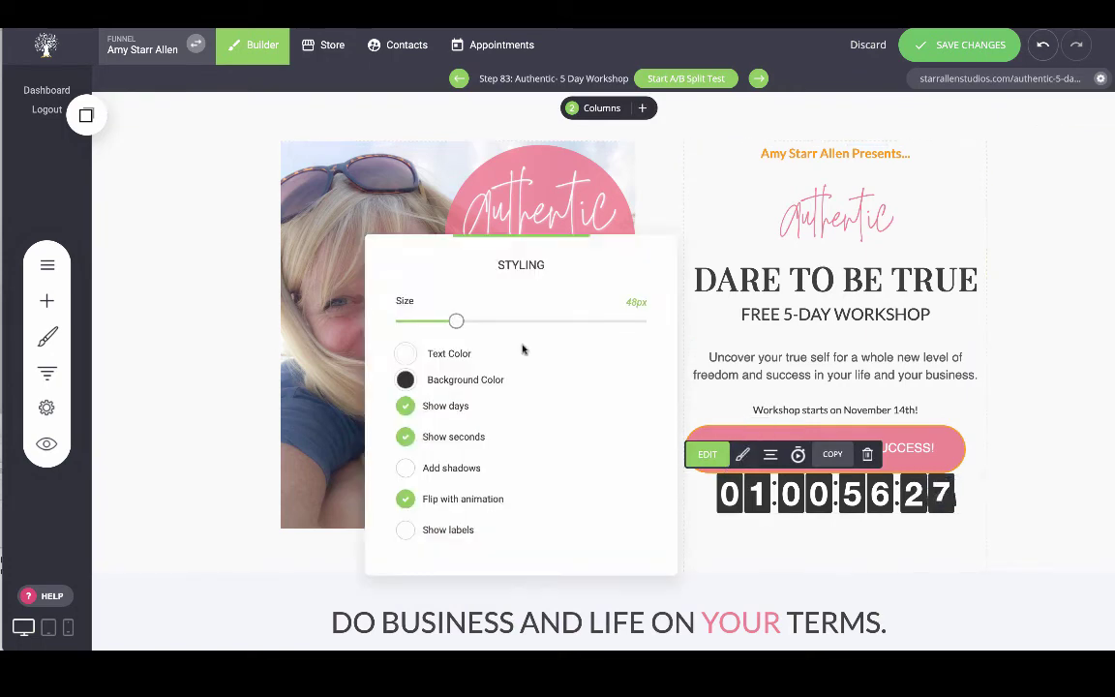
{"action": "left_click", "coordinate": [407, 379]}
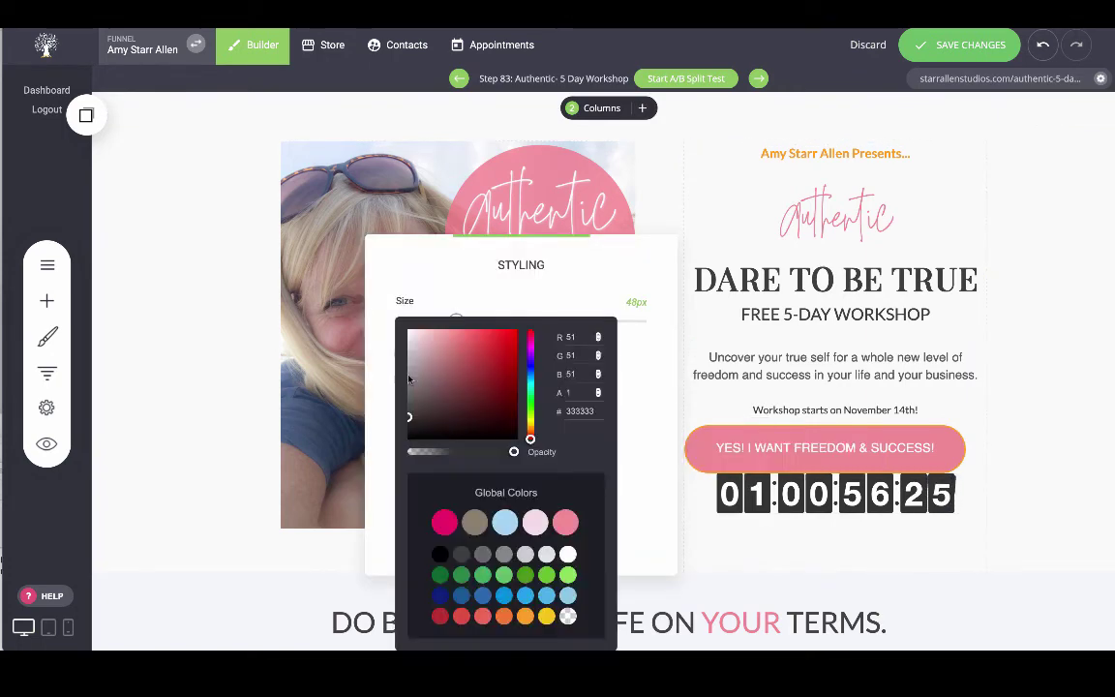
{"action": "left_click", "coordinate": [569, 521]}
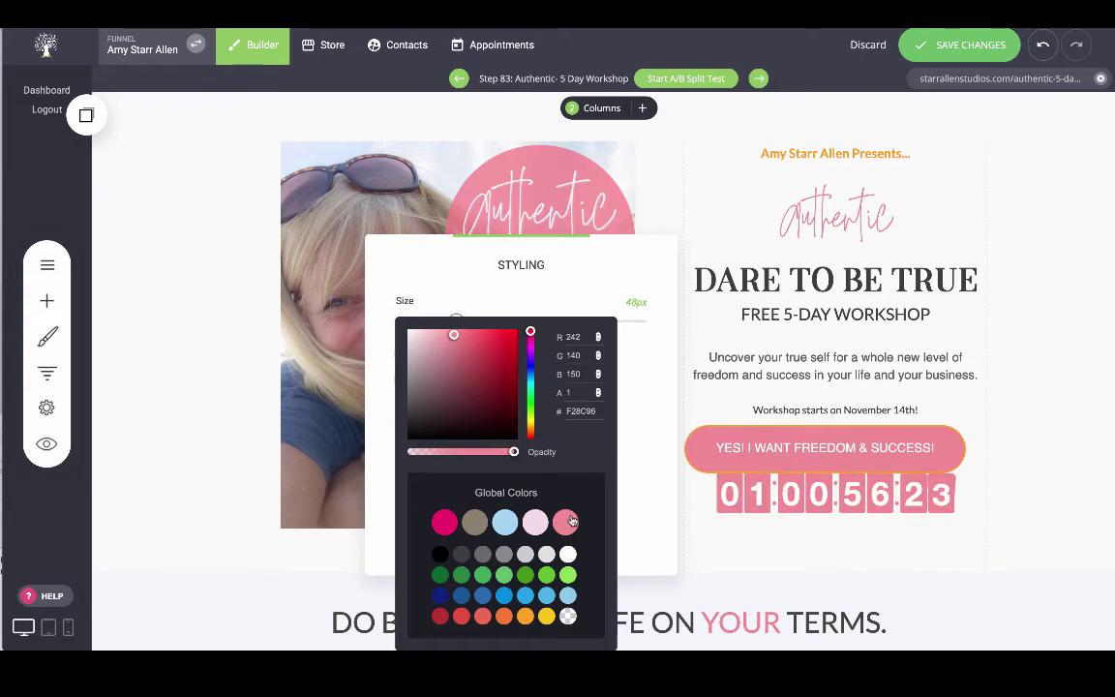
{"action": "left_click", "coordinate": [1055, 457]}
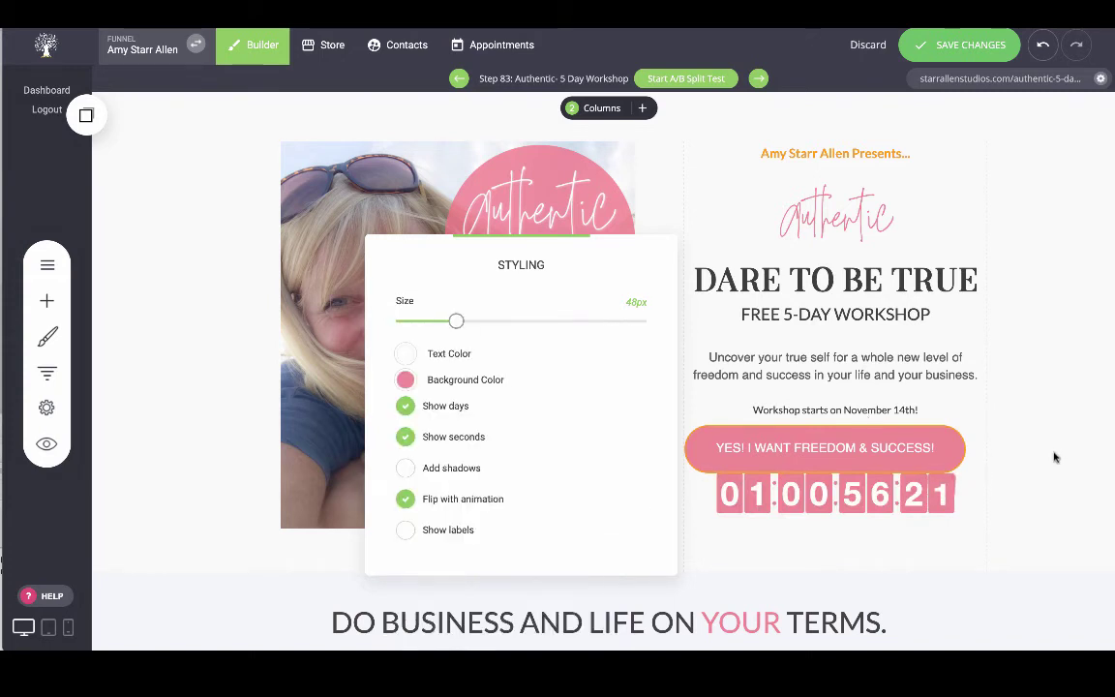
{"action": "left_click", "coordinate": [1055, 457]}
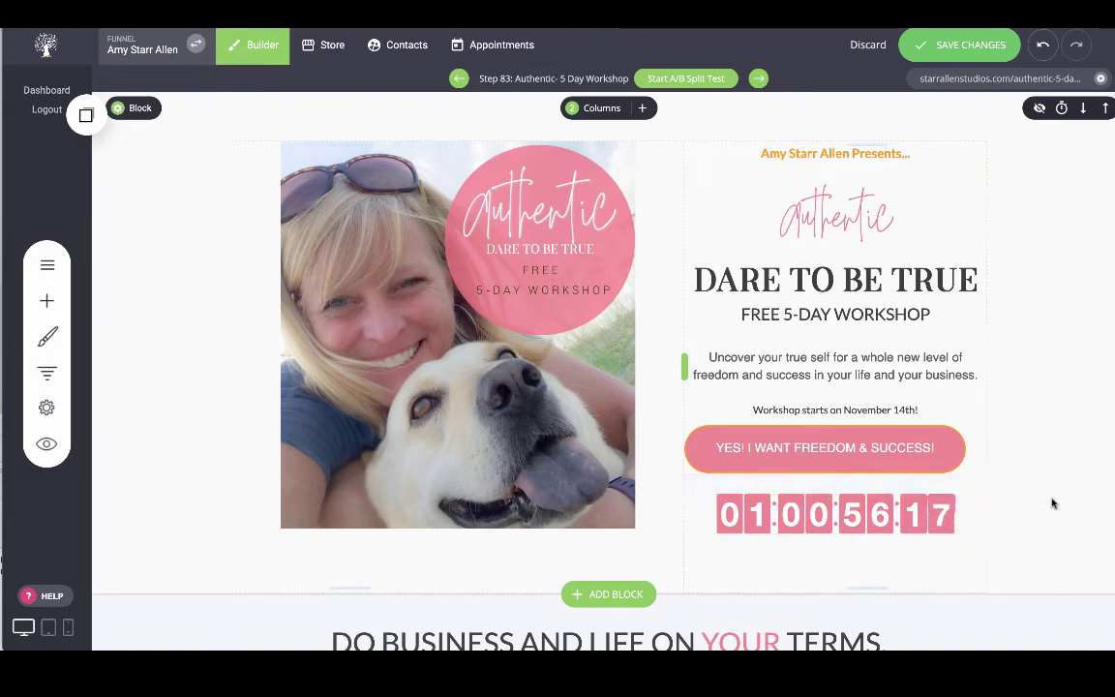
Save the page changes and preview the workshop page.
{"action": "left_click", "coordinate": [941, 39]}
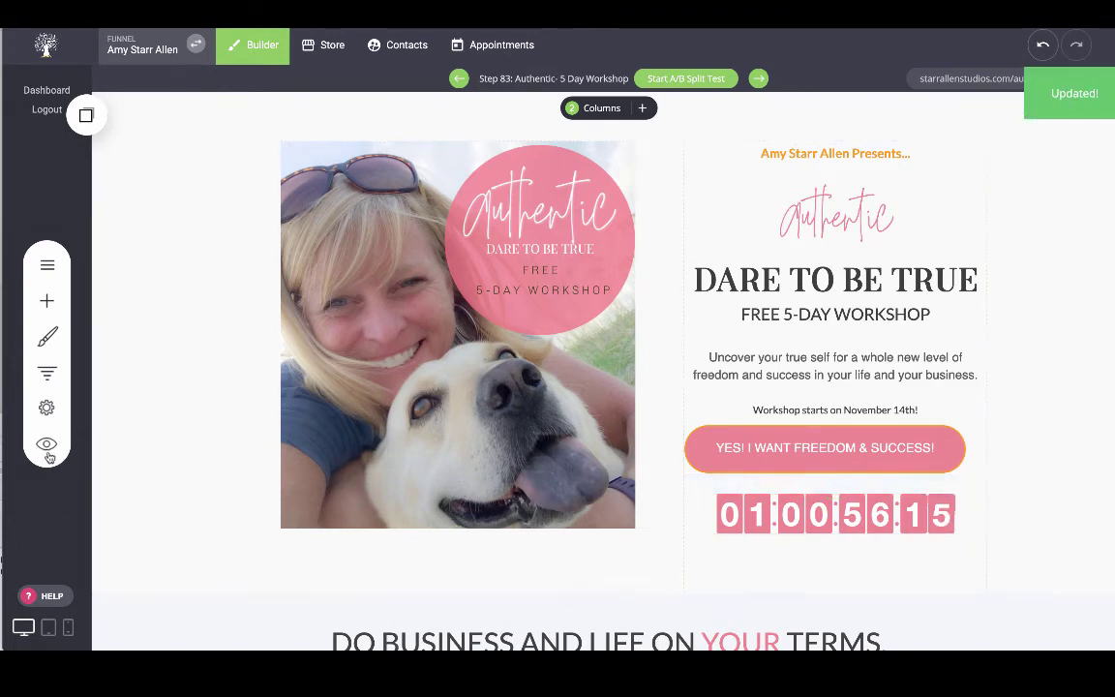
{"action": "left_click", "coordinate": [46, 444]}
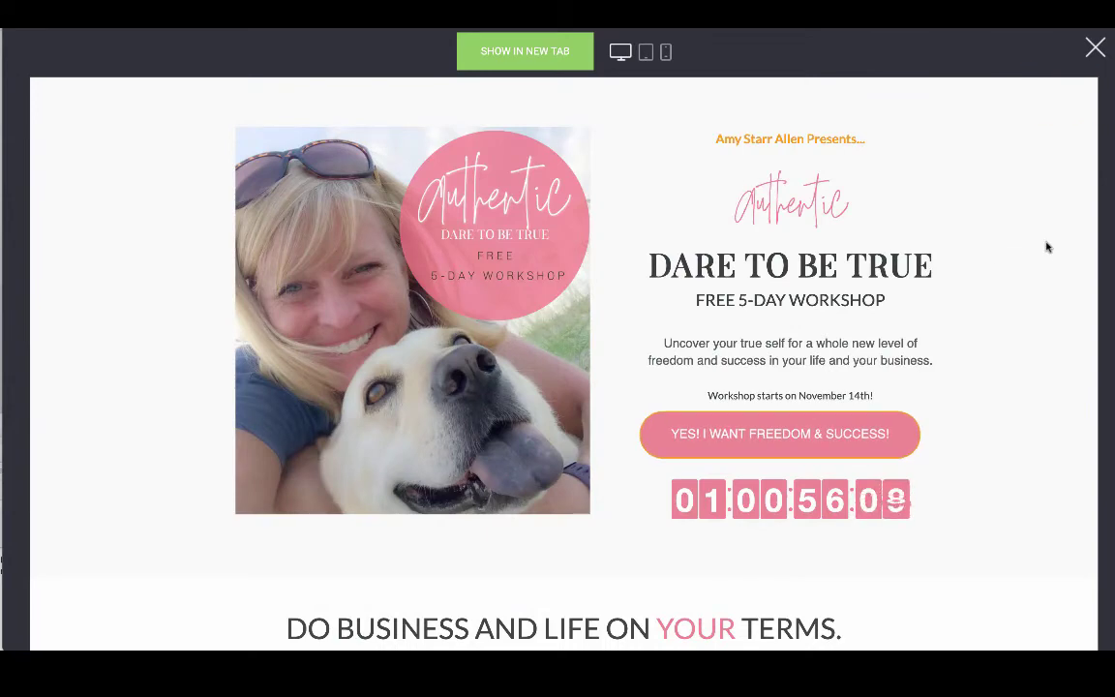
{"action": "left_click", "coordinate": [1097, 50]}
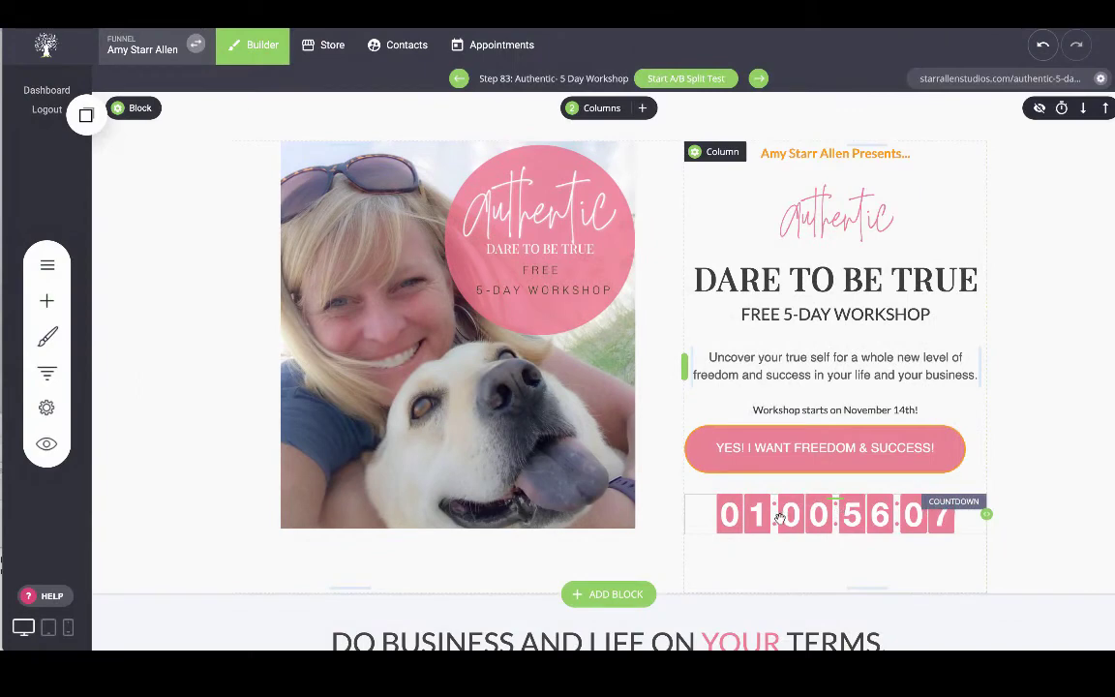
Switch the countdown's digit background to the light blue global swatch.
{"action": "mouse_move", "coordinate": [779, 519]}
{"action": "left_click", "coordinate": [742, 474]}
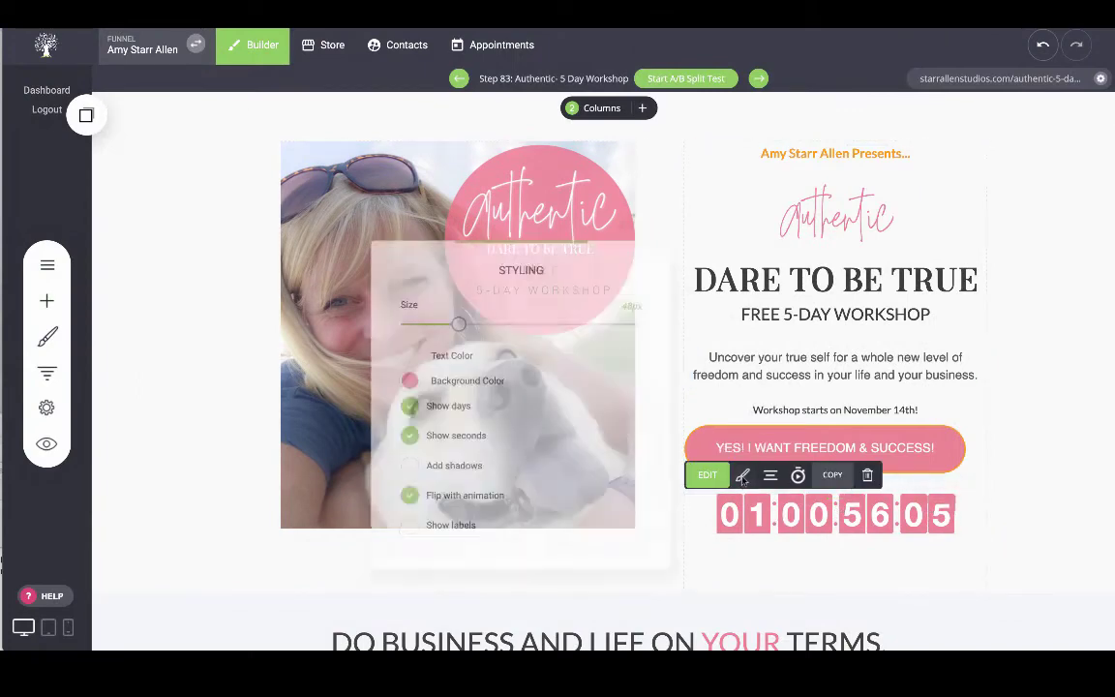
{"action": "left_click", "coordinate": [406, 379]}
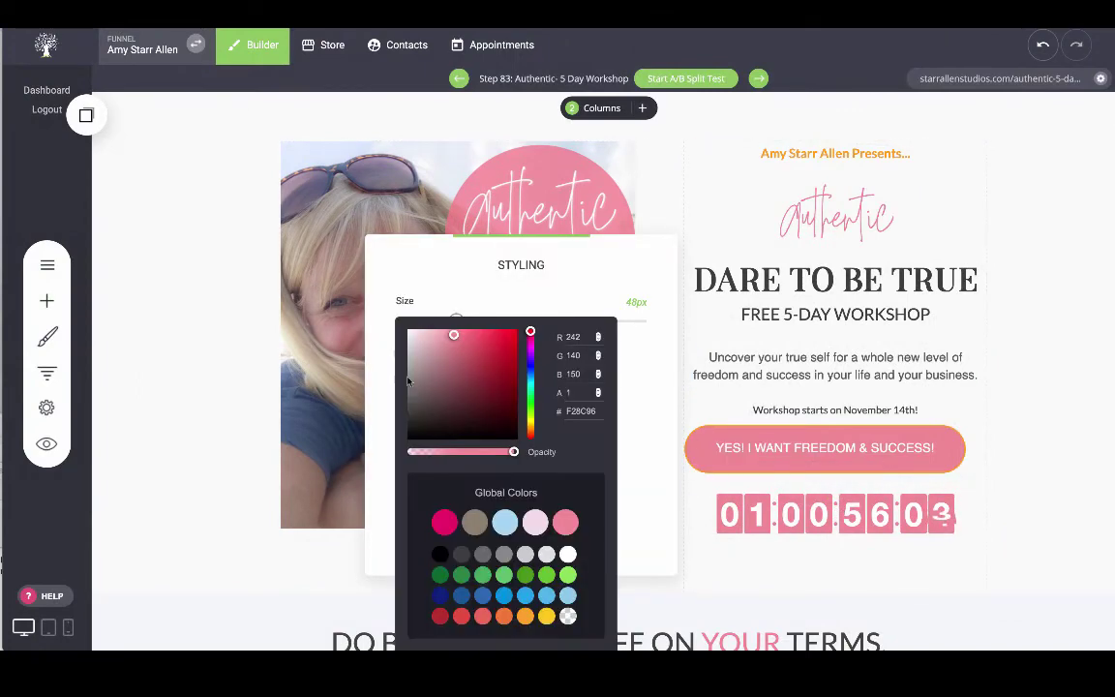
{"action": "left_click", "coordinate": [505, 523]}
{"action": "left_click", "coordinate": [1082, 336]}
{"action": "left_click", "coordinate": [1084, 341]}
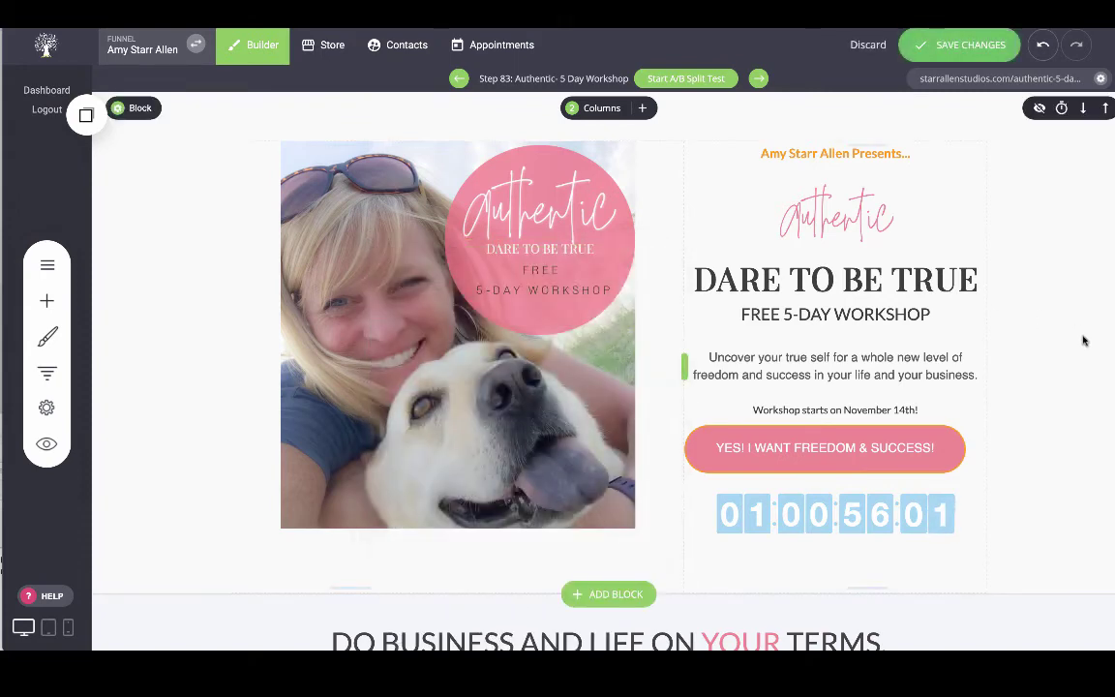
Try the shadow, seconds and days options, leaving days shown and shadows off.
{"action": "left_click", "coordinate": [792, 524]}
{"action": "left_click", "coordinate": [742, 474]}
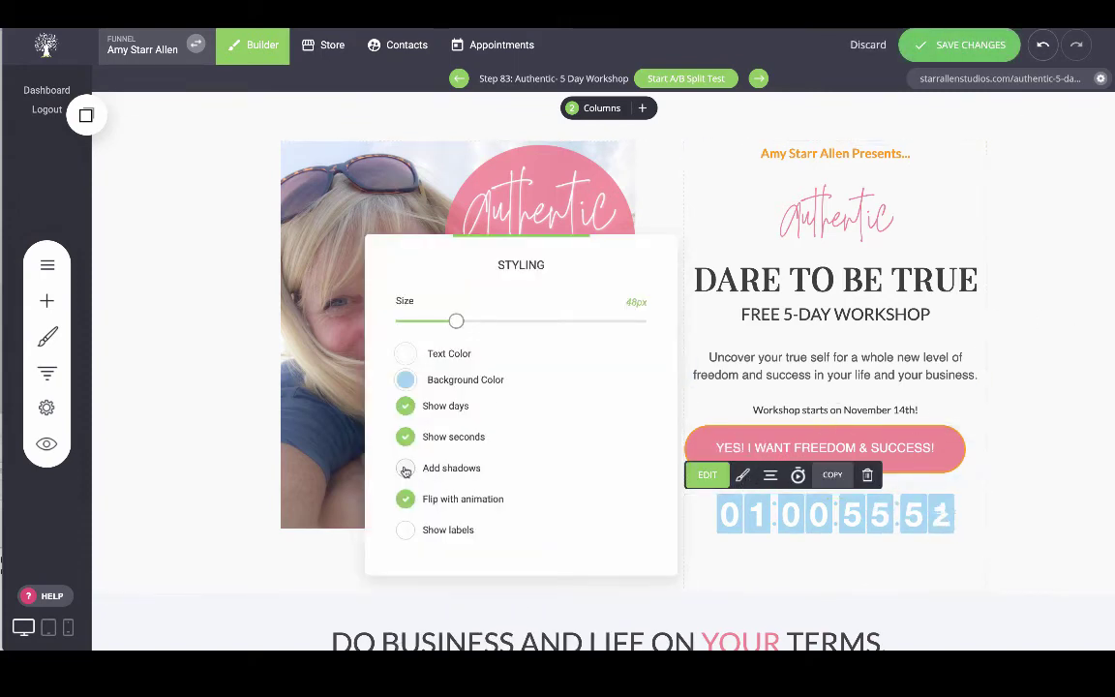
{"action": "left_click", "coordinate": [406, 469]}
{"action": "left_click", "coordinate": [406, 469]}
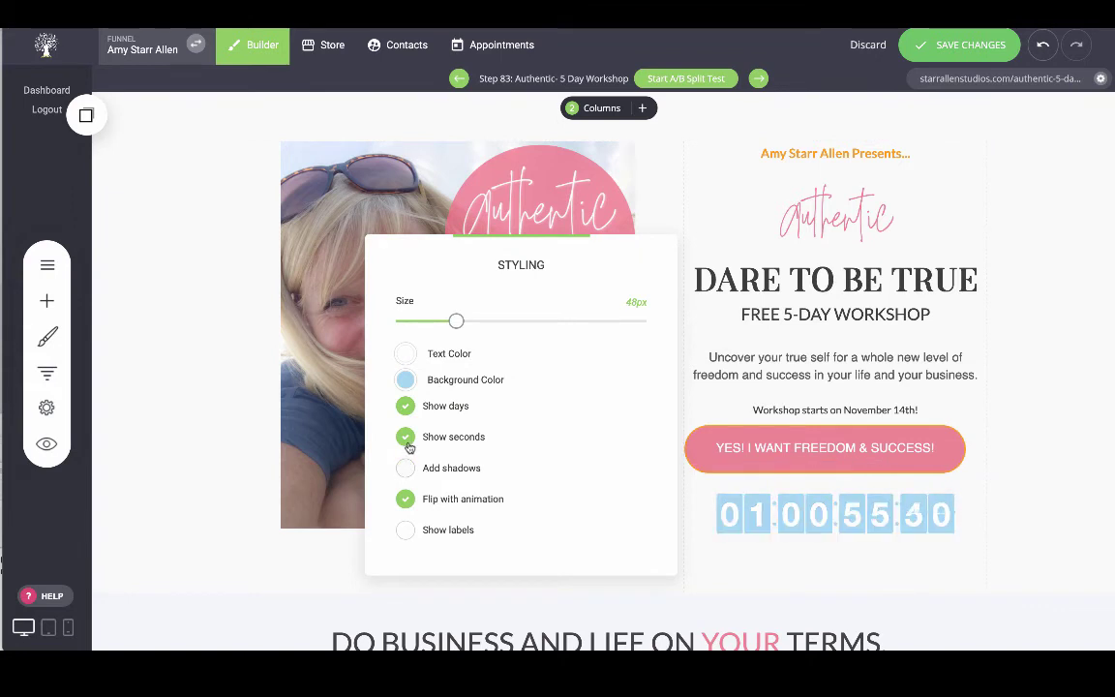
{"action": "left_click", "coordinate": [405, 438]}
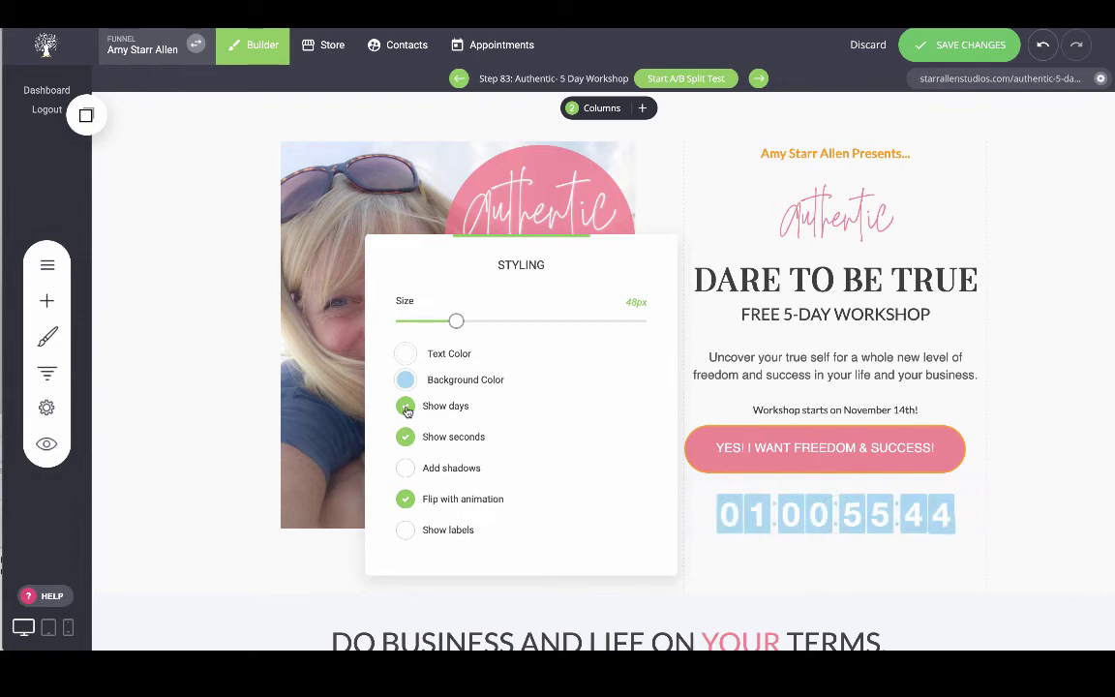
{"action": "left_click", "coordinate": [406, 407]}
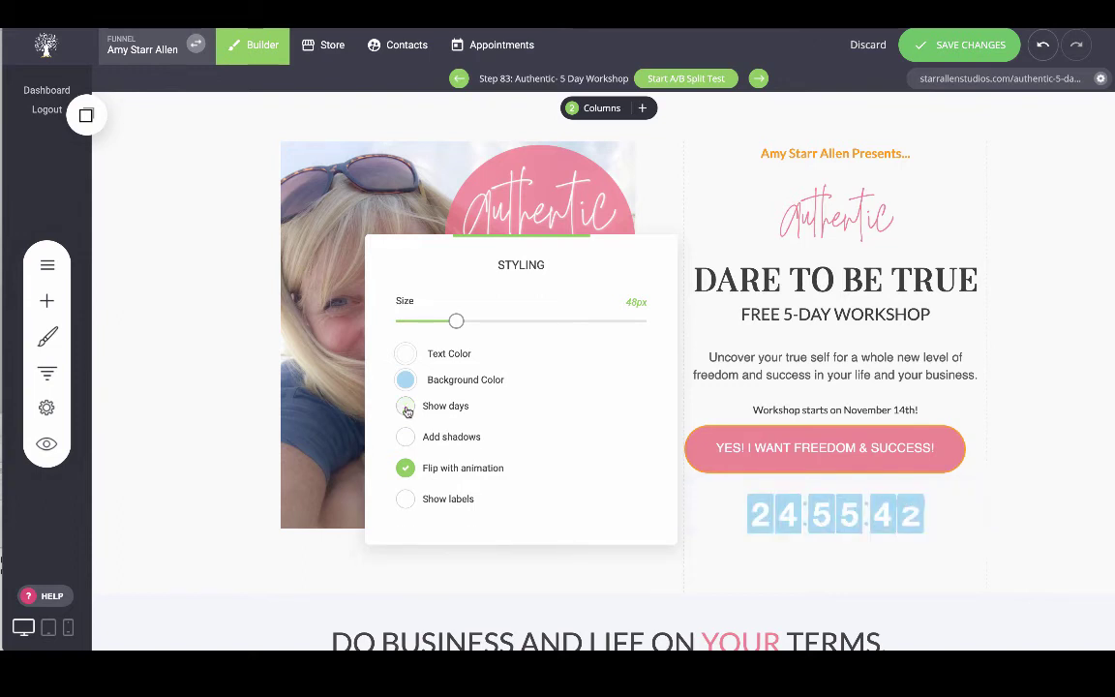
{"action": "left_click", "coordinate": [406, 407]}
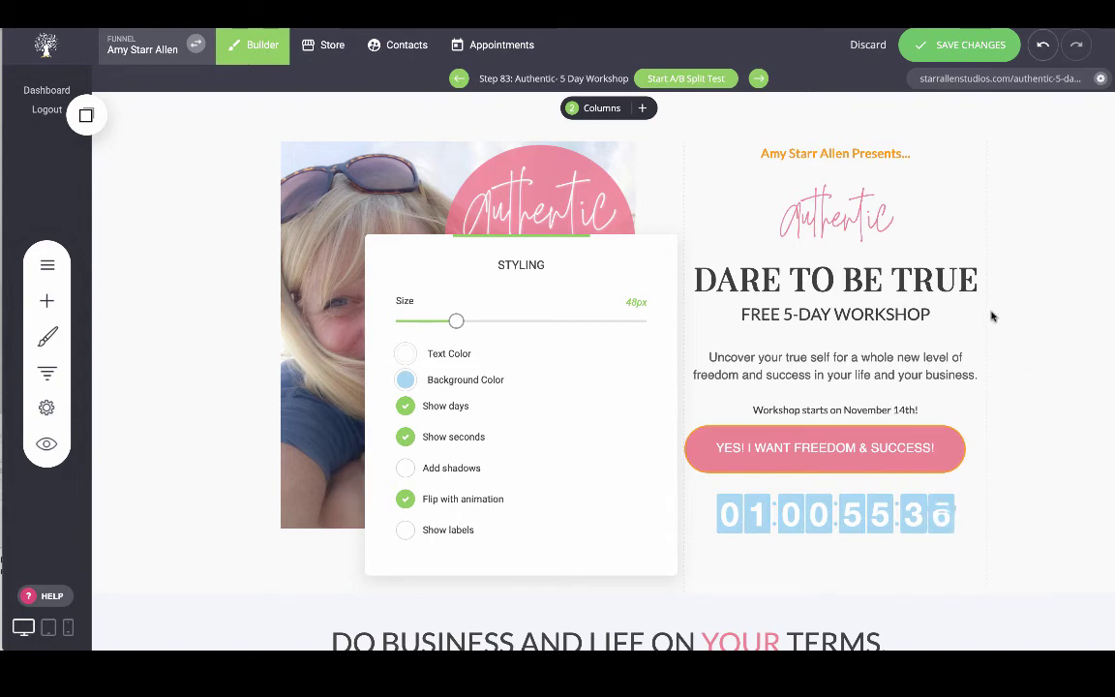
{"action": "left_click", "coordinate": [1012, 359]}
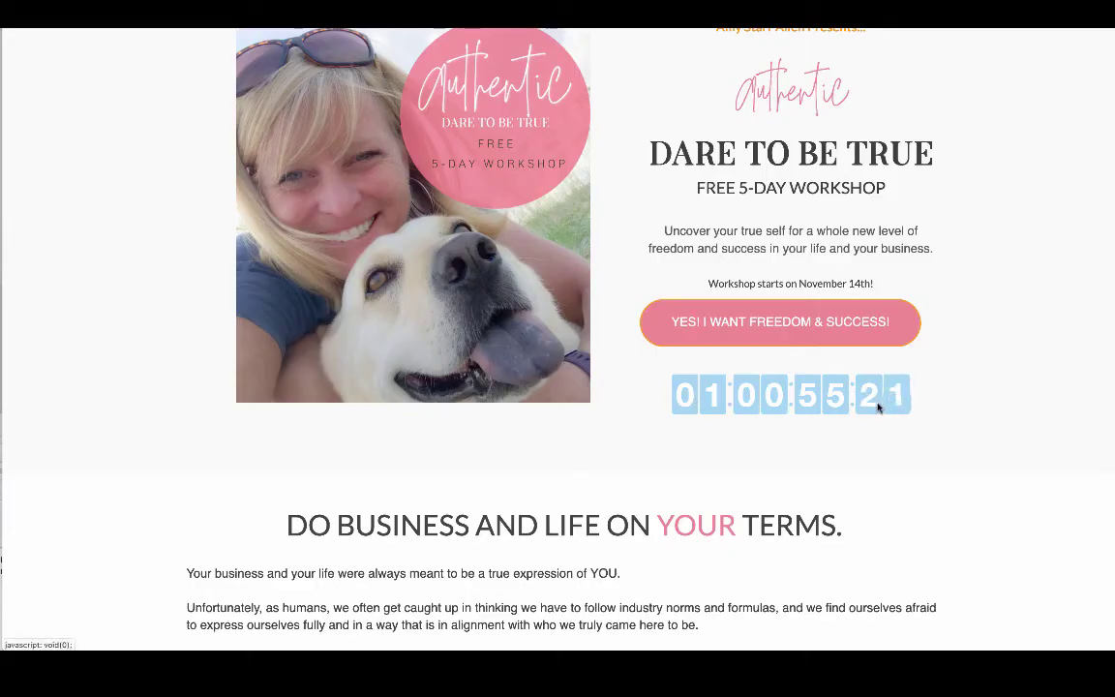
Return to the funnel Steps list and start adding a new step.
{"action": "scroll", "coordinate": [912, 399], "scroll_direction": "up", "scroll_amount": 1}
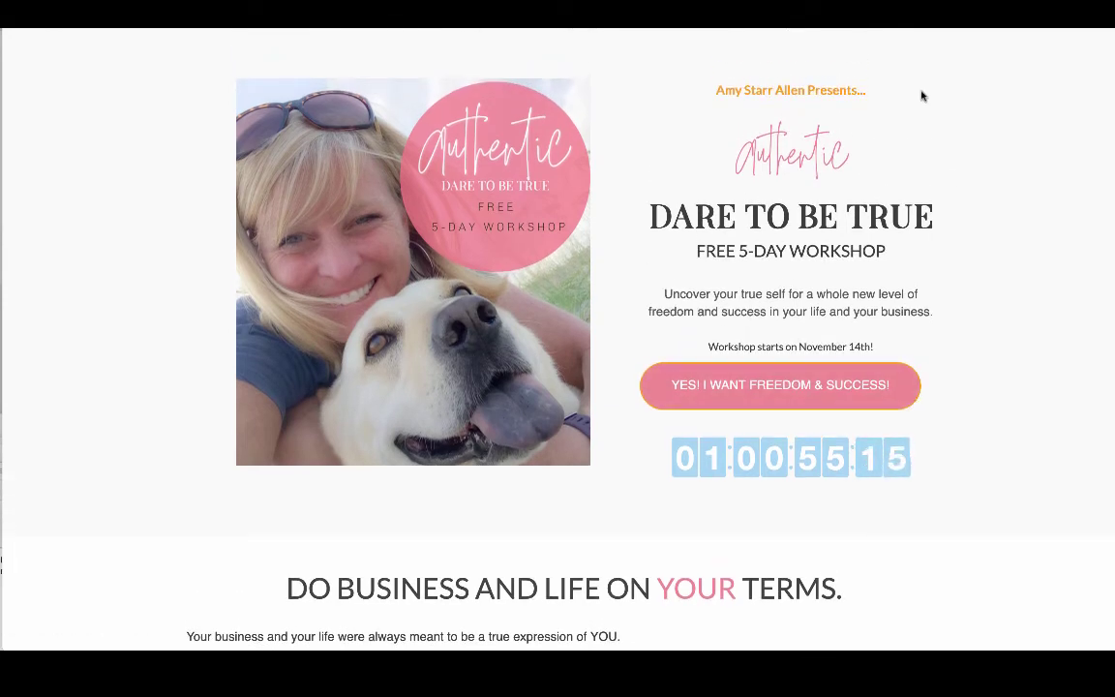
{"action": "scroll", "coordinate": [950, 171], "scroll_direction": "down", "scroll_amount": 1}
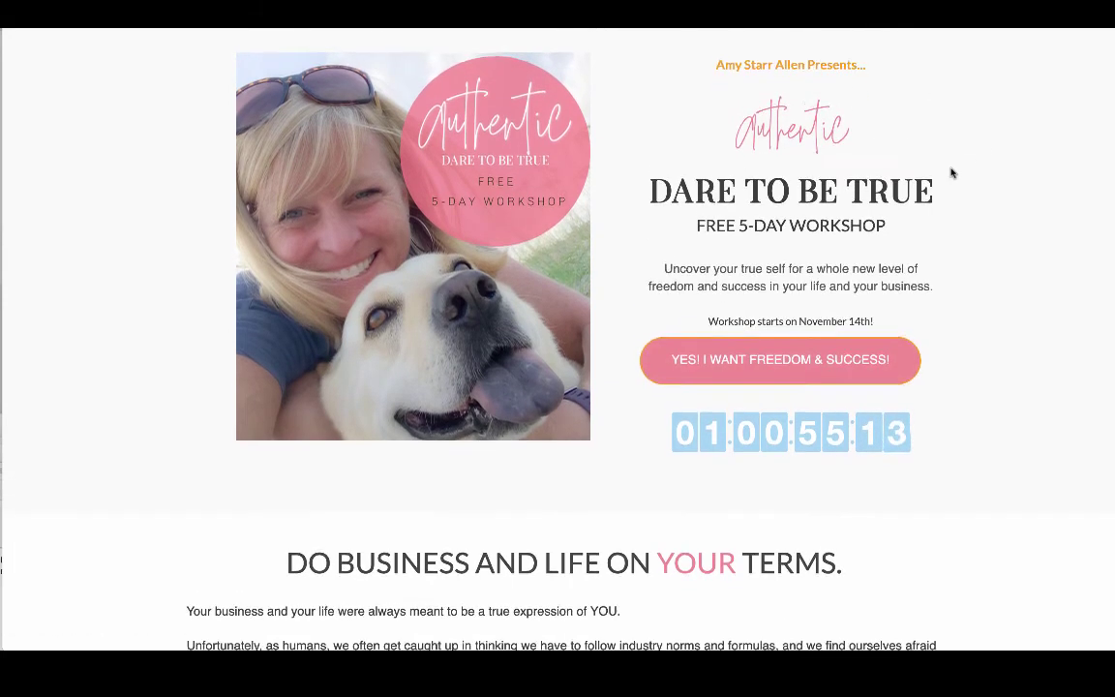
{"action": "scroll", "coordinate": [934, 153], "scroll_direction": "up", "scroll_amount": 1}
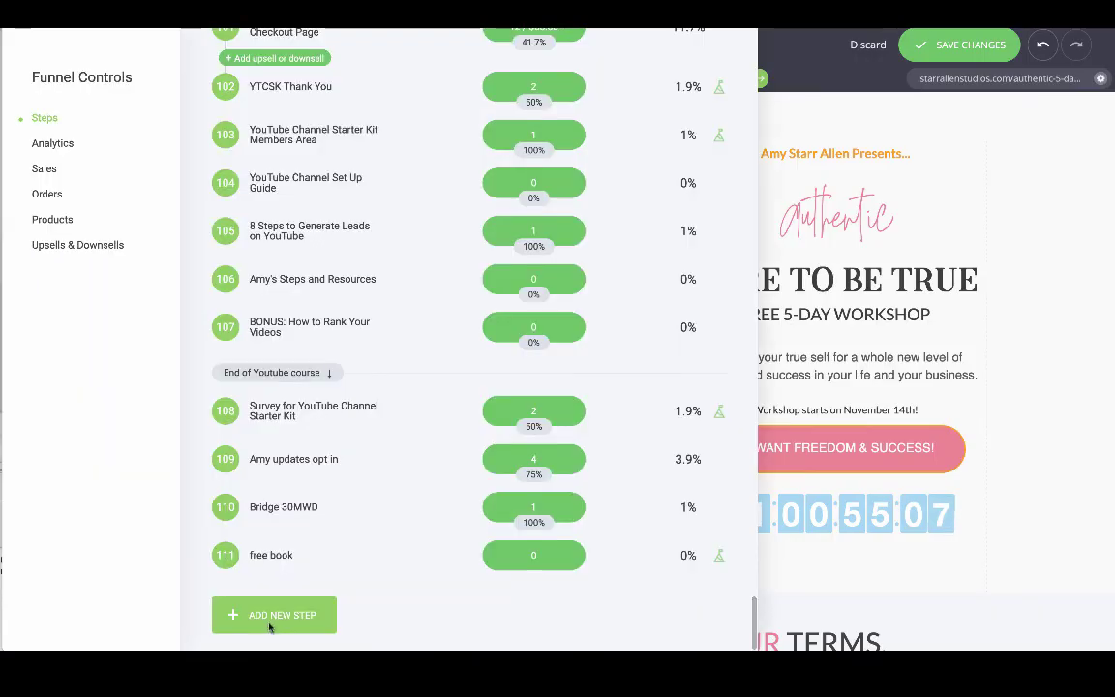
{"action": "left_click", "coordinate": [271, 617]}
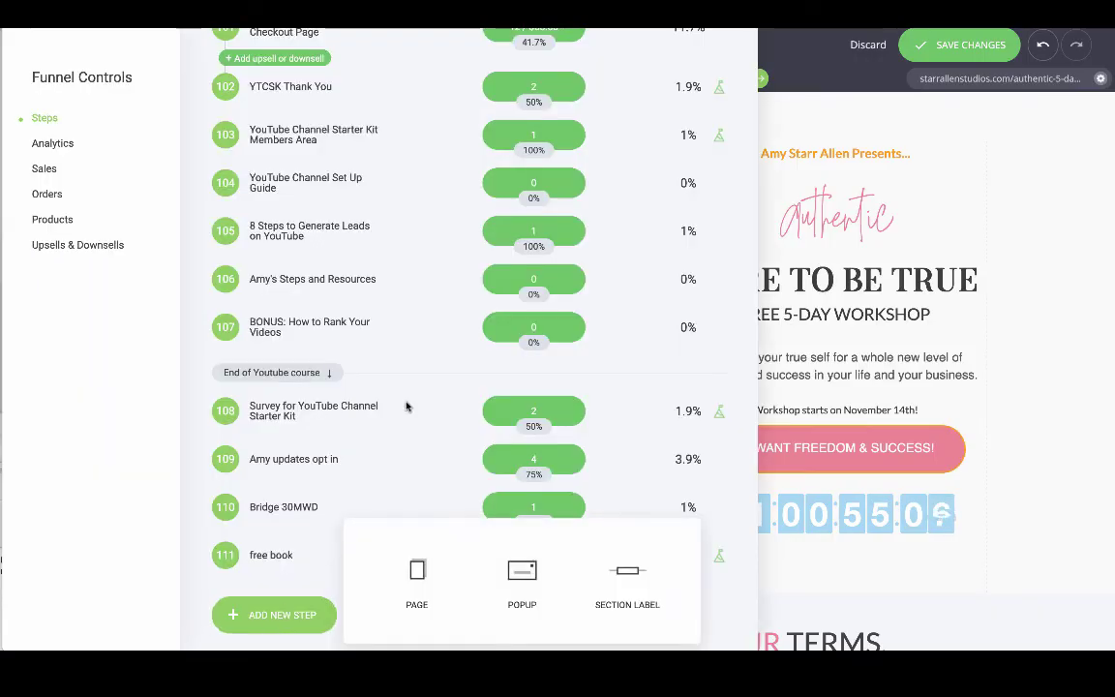
Choose a new Page step and browse the Webinars template category.
{"action": "left_click", "coordinate": [416, 576]}
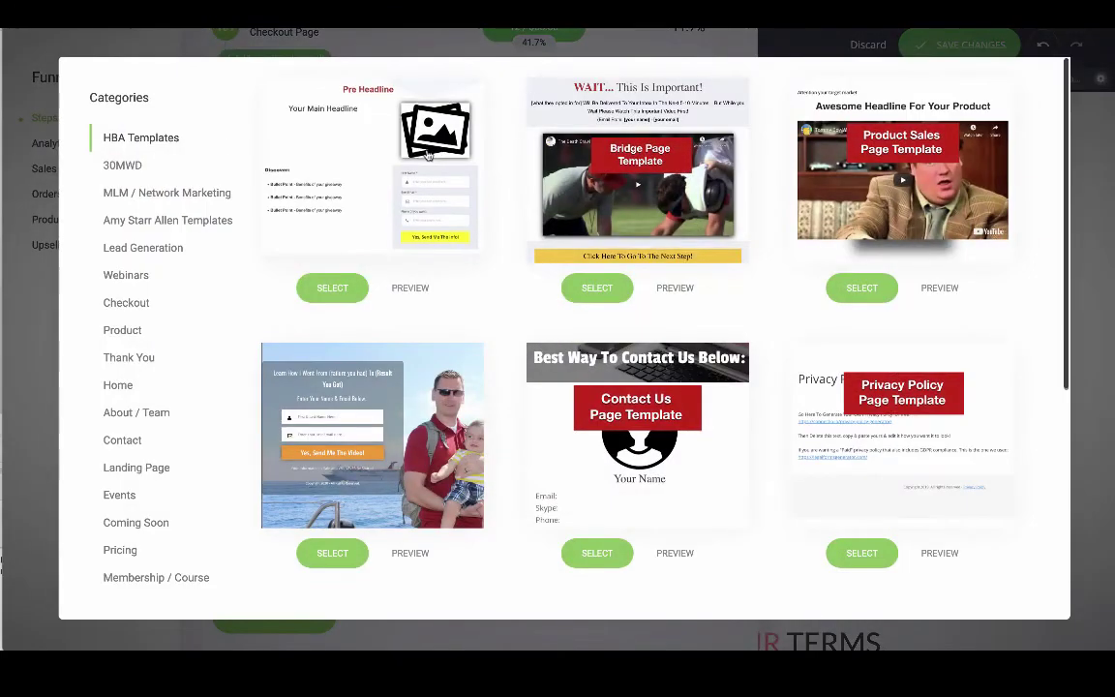
{"action": "left_click", "coordinate": [150, 249]}
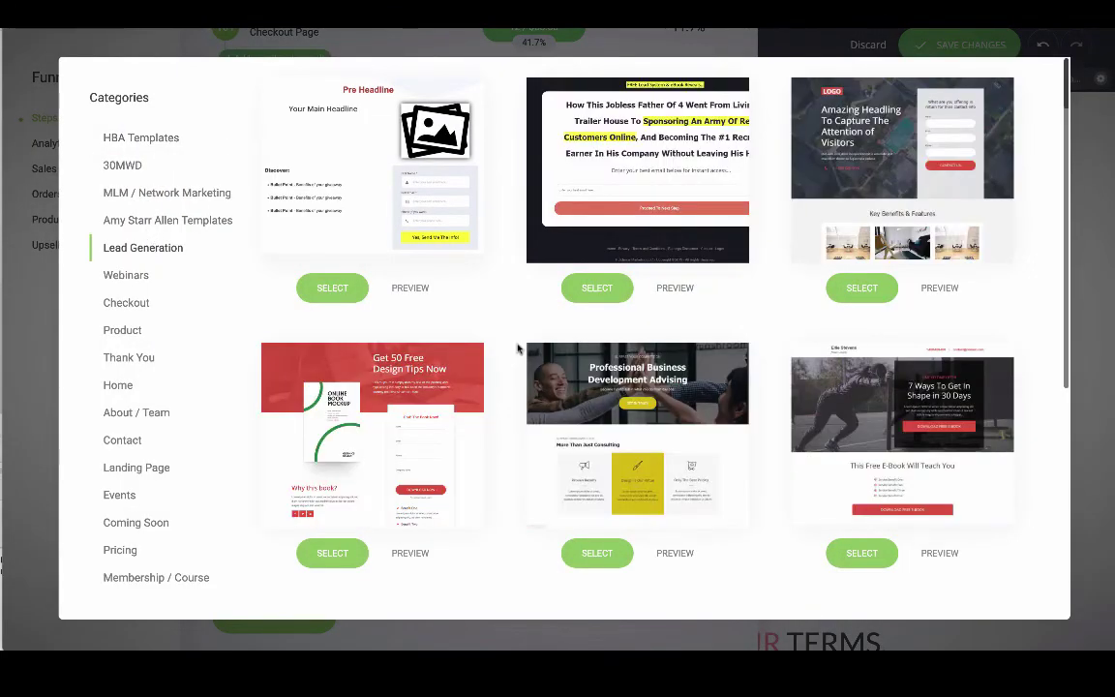
{"action": "scroll", "coordinate": [518, 348], "scroll_direction": "down", "scroll_amount": 5}
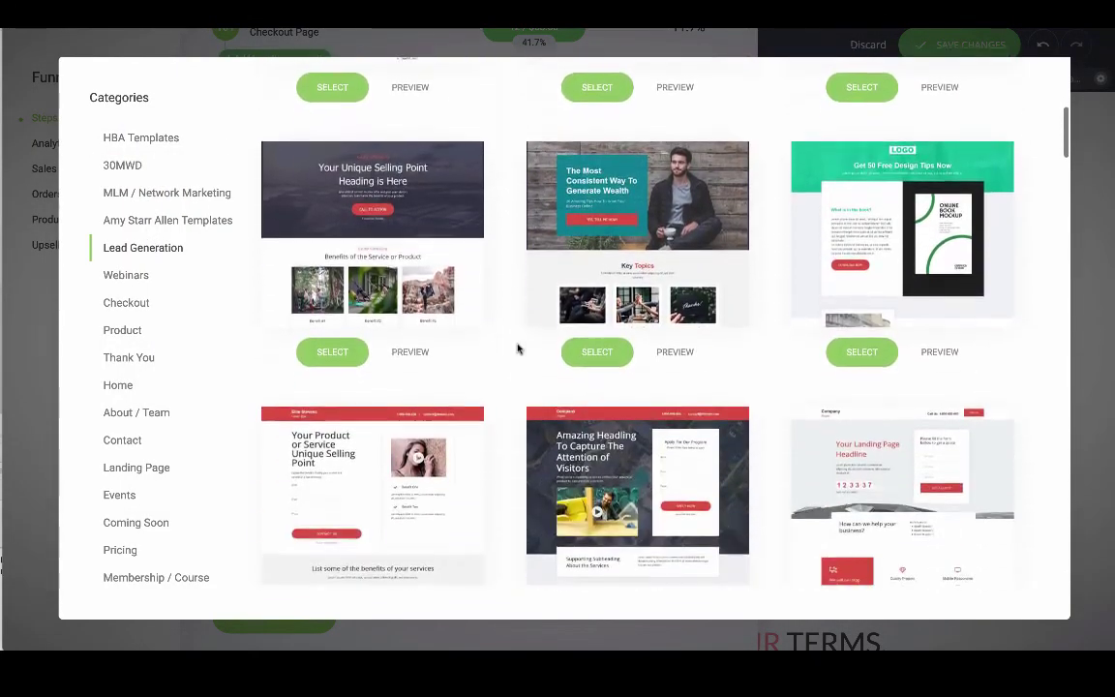
{"action": "left_click", "coordinate": [121, 278]}
{"action": "scroll", "coordinate": [578, 423], "scroll_direction": "down", "scroll_amount": 3}
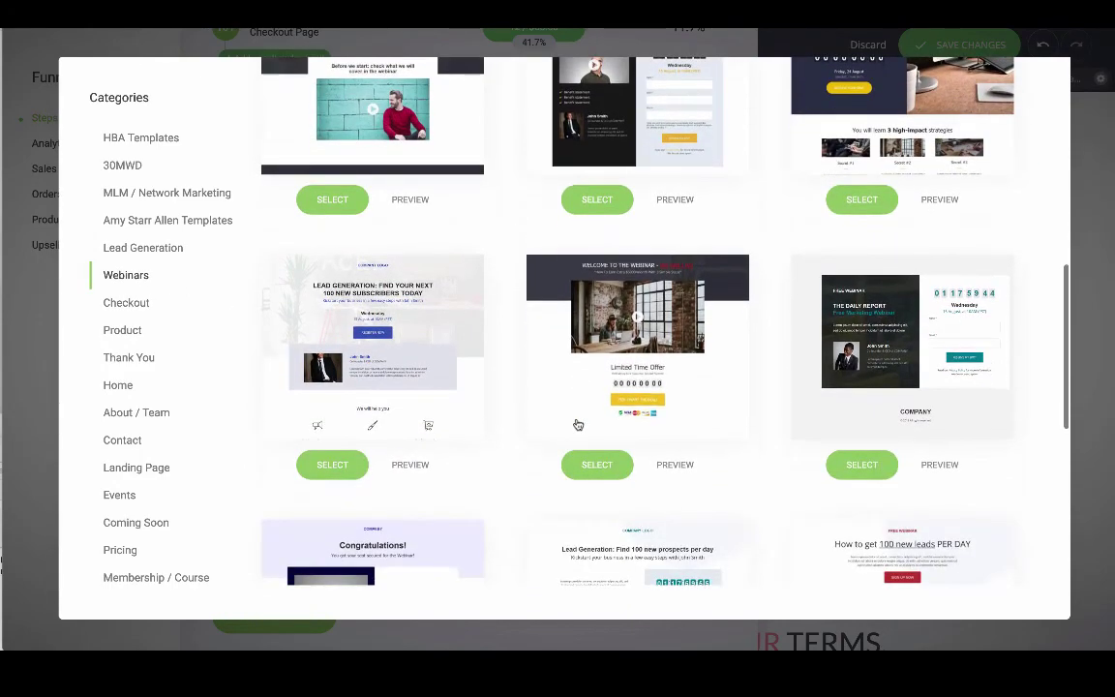
{"action": "scroll", "coordinate": [578, 424], "scroll_direction": "down", "scroll_amount": 3}
{"action": "scroll", "coordinate": [578, 424], "scroll_direction": "up", "scroll_amount": 1}
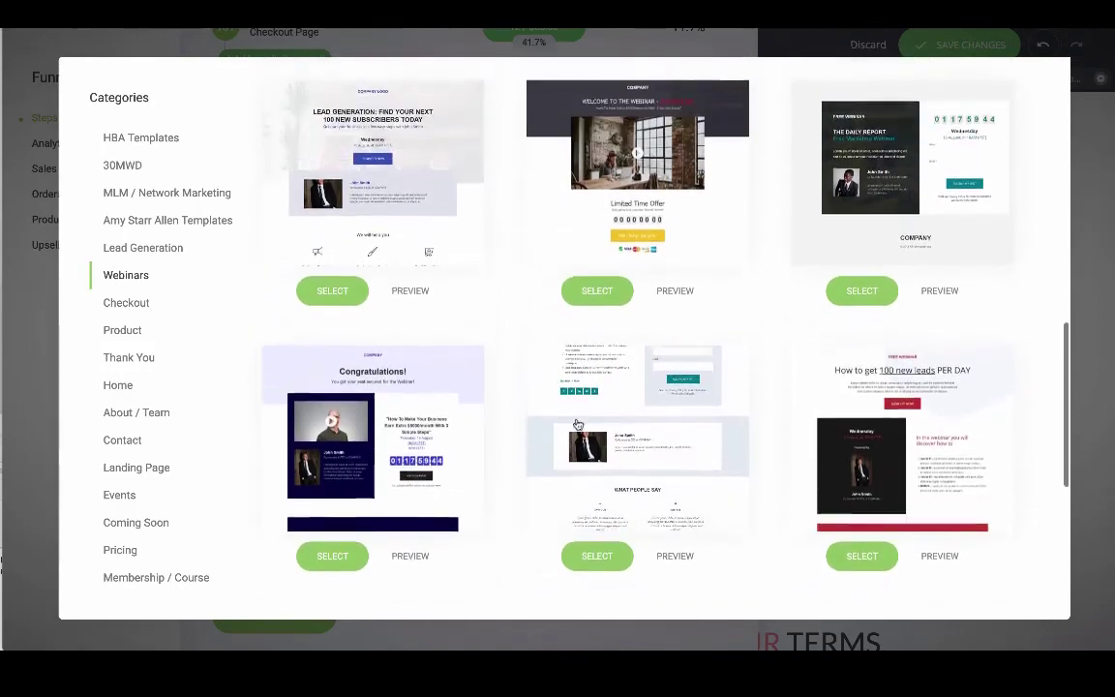
{"action": "scroll", "coordinate": [578, 424], "scroll_direction": "up", "scroll_amount": 6}
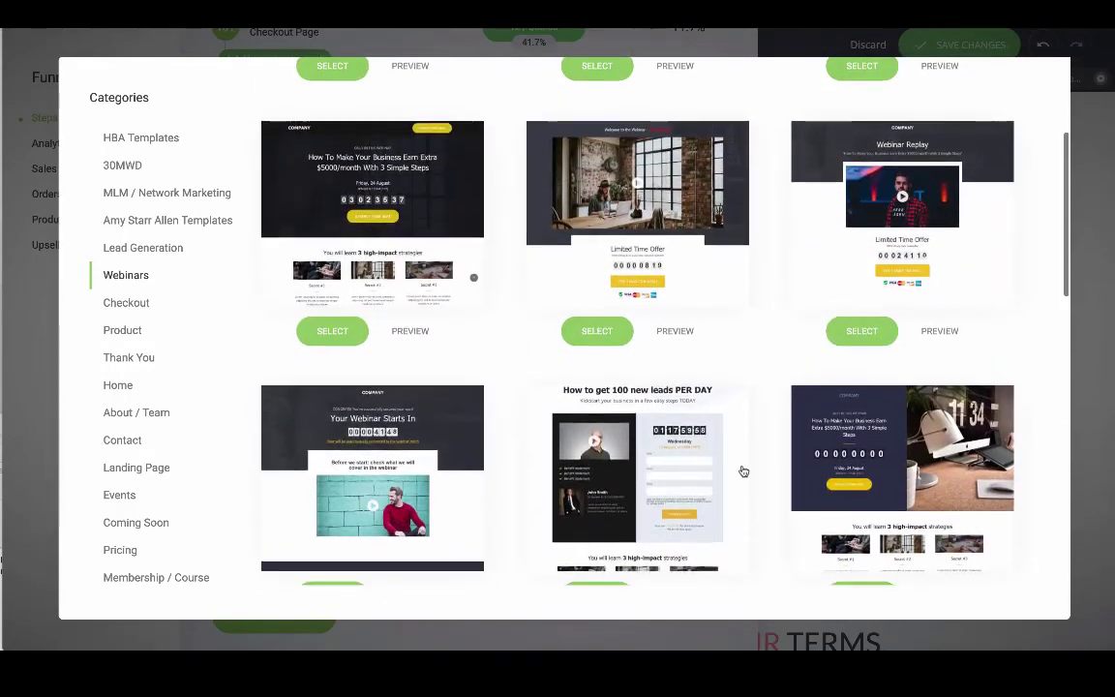
{"action": "scroll", "coordinate": [743, 472], "scroll_direction": "up", "scroll_amount": 1}
{"action": "scroll", "coordinate": [743, 471], "scroll_direction": "down", "scroll_amount": 1}
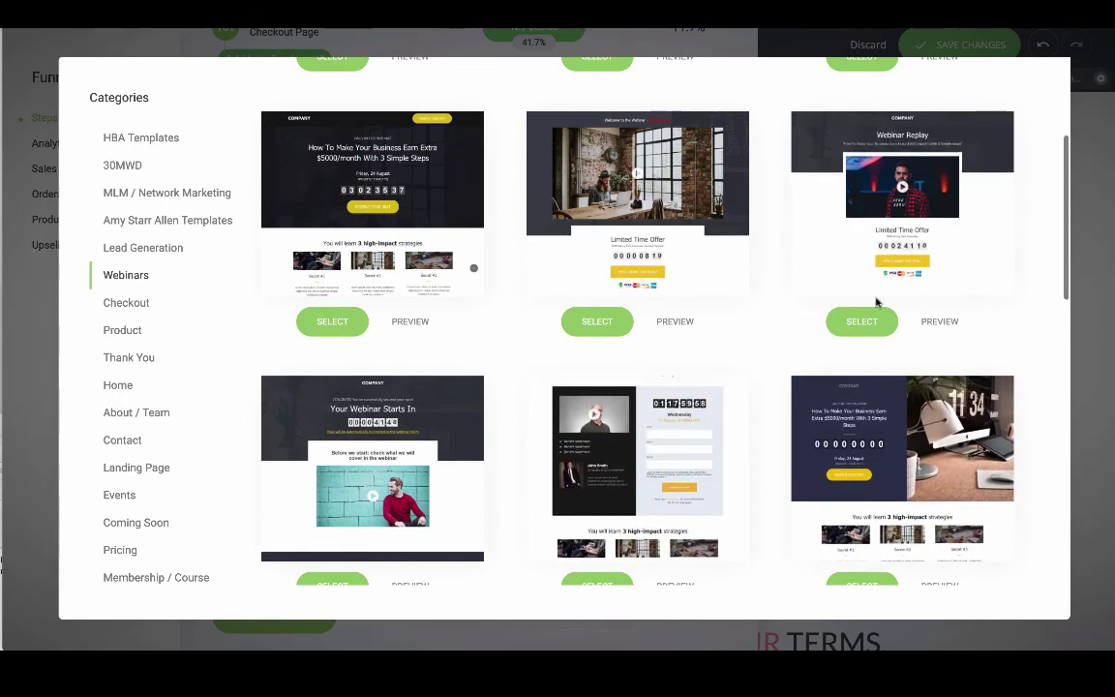
Preview the Webinar Replay template and select it for the new page.
{"action": "left_click", "coordinate": [941, 321]}
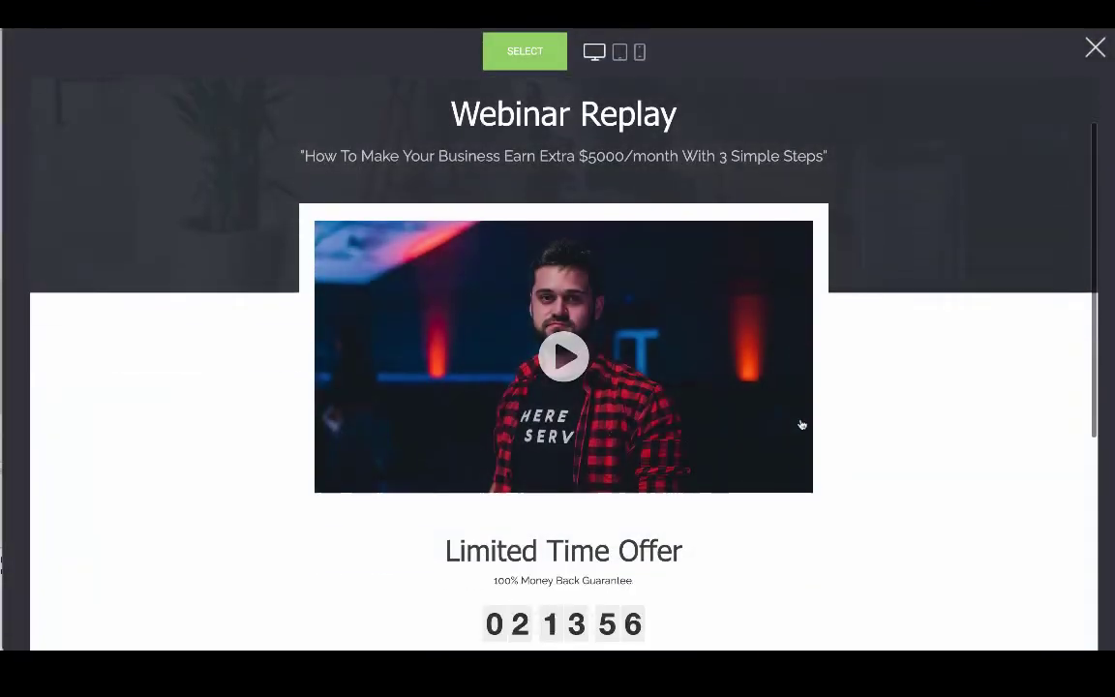
{"action": "scroll", "coordinate": [802, 424], "scroll_direction": "down", "scroll_amount": 1}
{"action": "scroll", "coordinate": [801, 424], "scroll_direction": "up", "scroll_amount": 2}
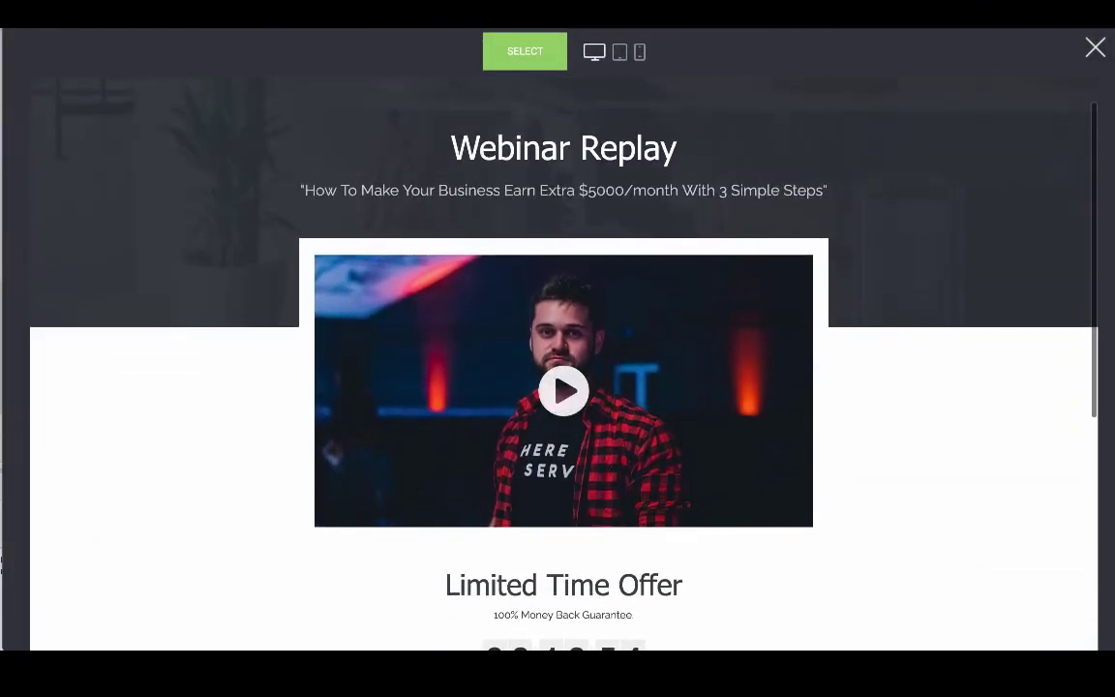
{"action": "left_click", "coordinate": [523, 55]}
{"action": "scroll", "coordinate": [697, 450], "scroll_direction": "down", "scroll_amount": 2}
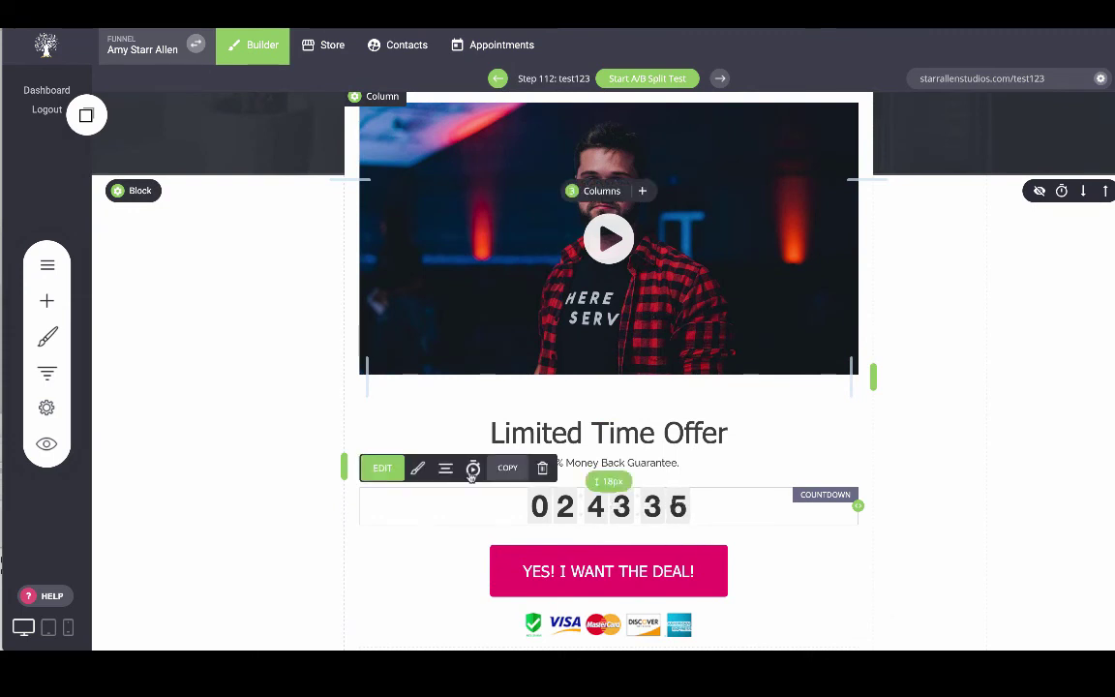
Switch the countdown to Count to date, targeting 14 November 2020 at 14:00.
{"action": "left_click", "coordinate": [380, 467]}
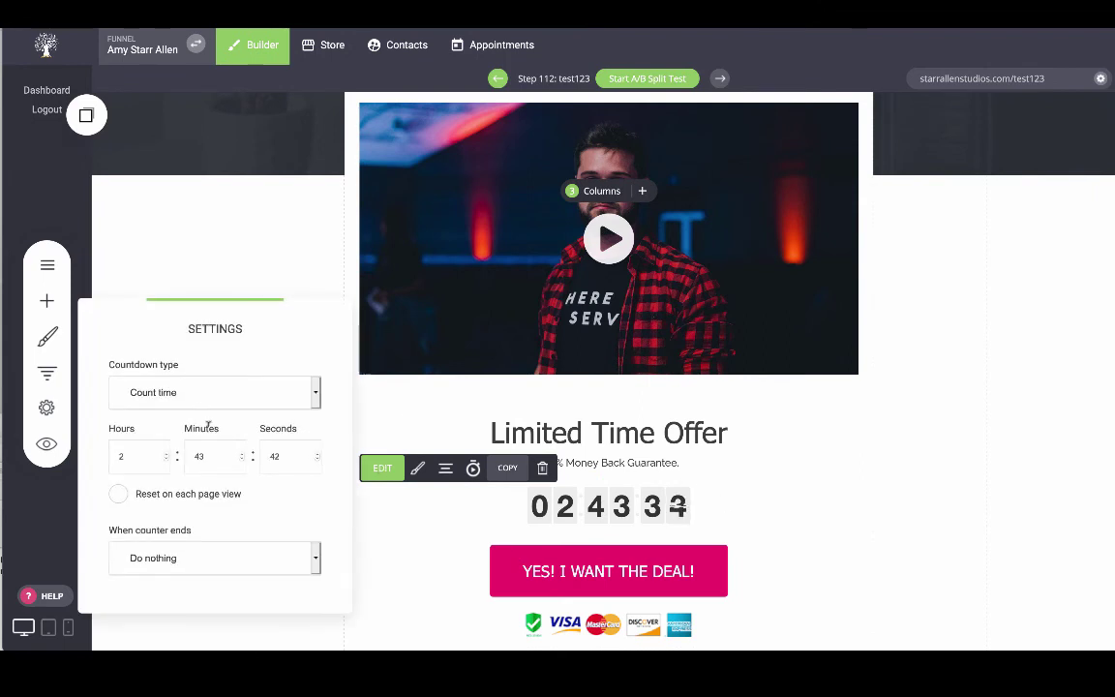
{"action": "left_click", "coordinate": [312, 396]}
{"action": "left_click", "coordinate": [206, 375]}
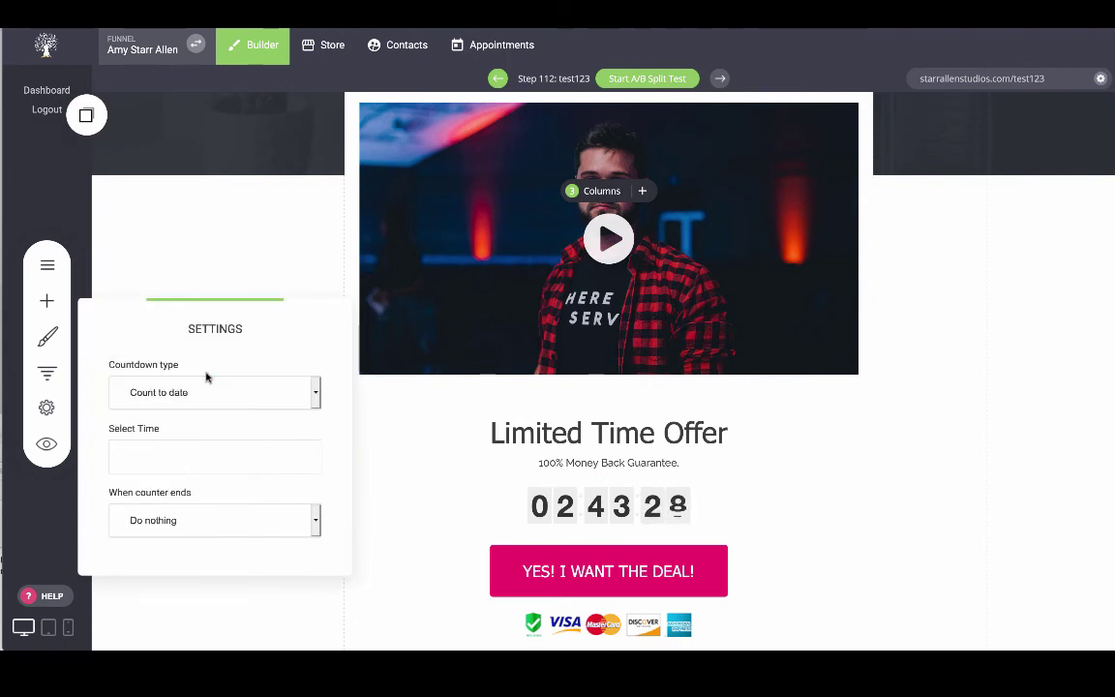
{"action": "left_click", "coordinate": [178, 447]}
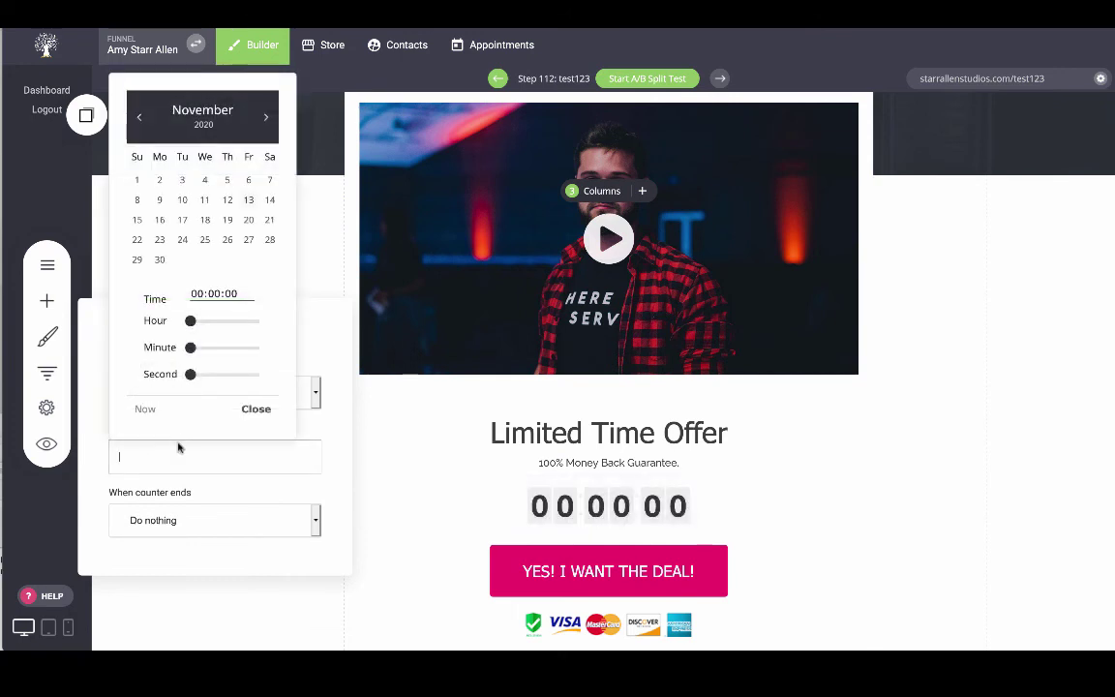
{"action": "left_click", "coordinate": [270, 199]}
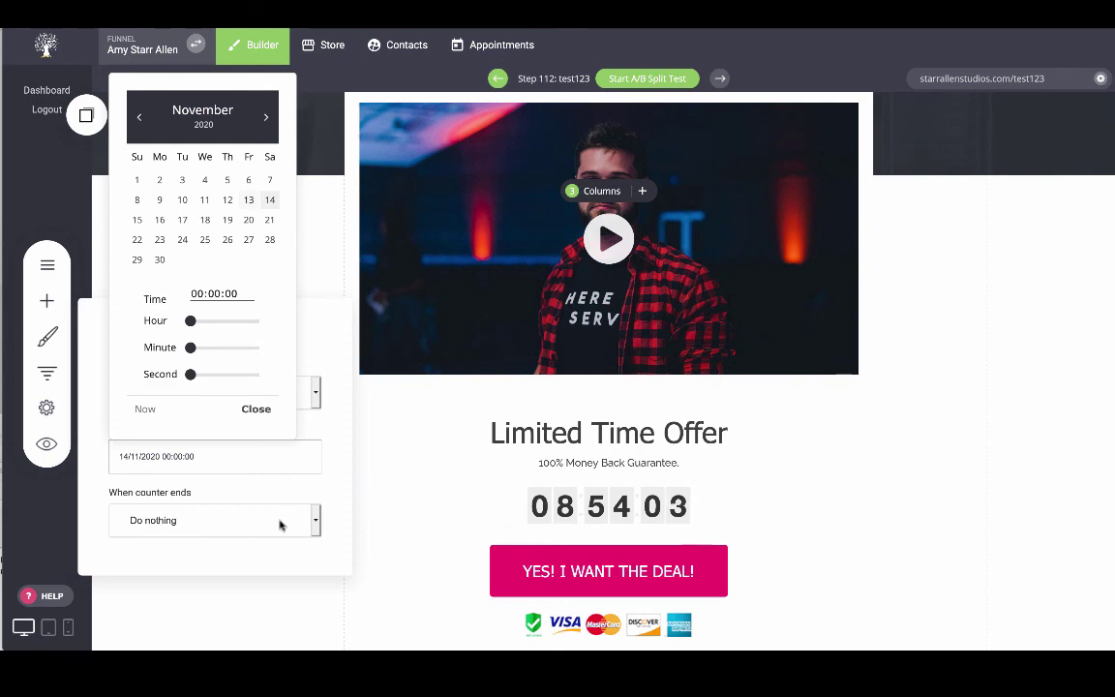
{"action": "left_click", "coordinate": [346, 475]}
{"action": "left_click", "coordinate": [211, 456]}
{"action": "left_click_drag", "start_coordinate": [190, 321], "coordinate": [234, 321]}
{"action": "left_click", "coordinate": [389, 592]}
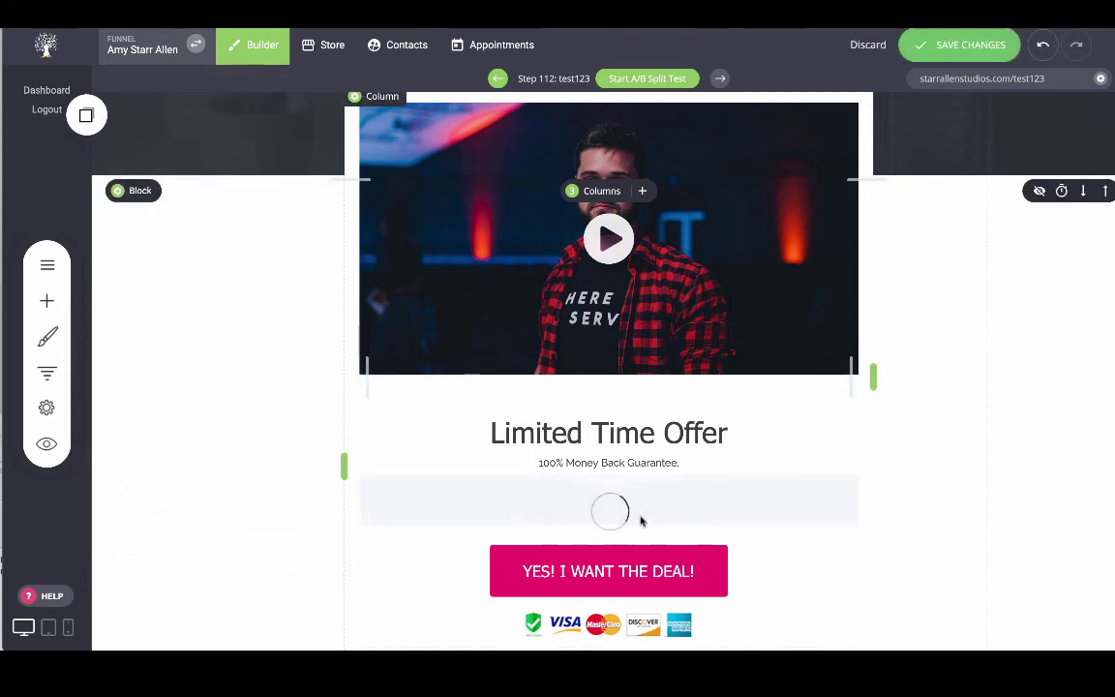
Set the countdown's background colour to the magenta global colour.
{"action": "left_click", "coordinate": [417, 468]}
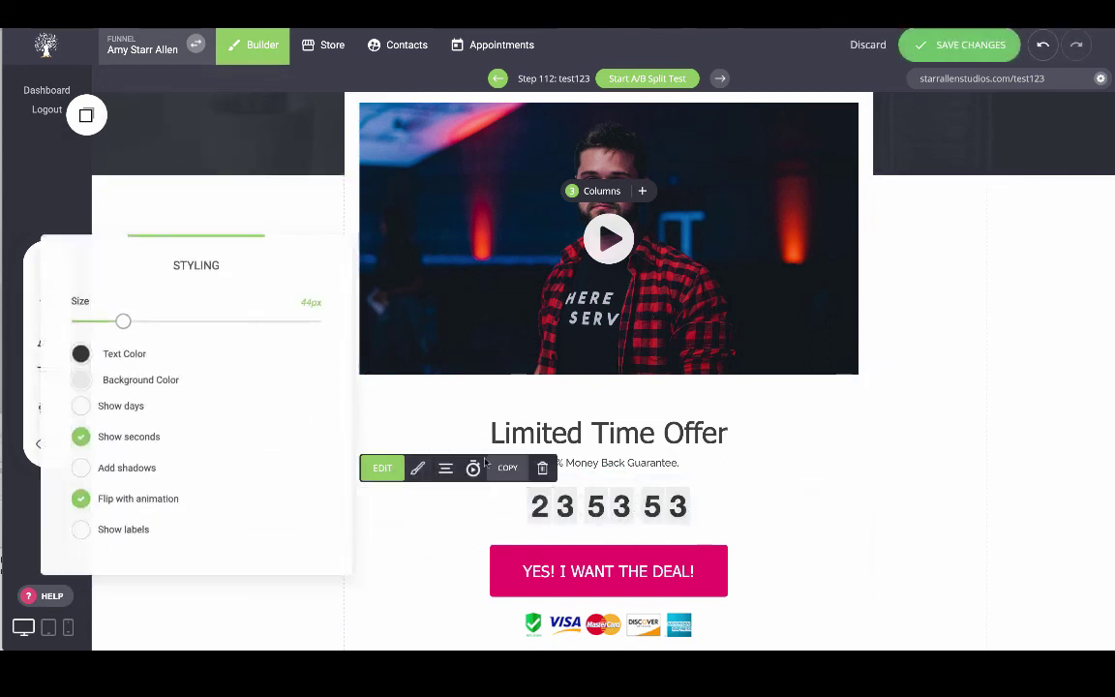
{"action": "left_click", "coordinate": [81, 380]}
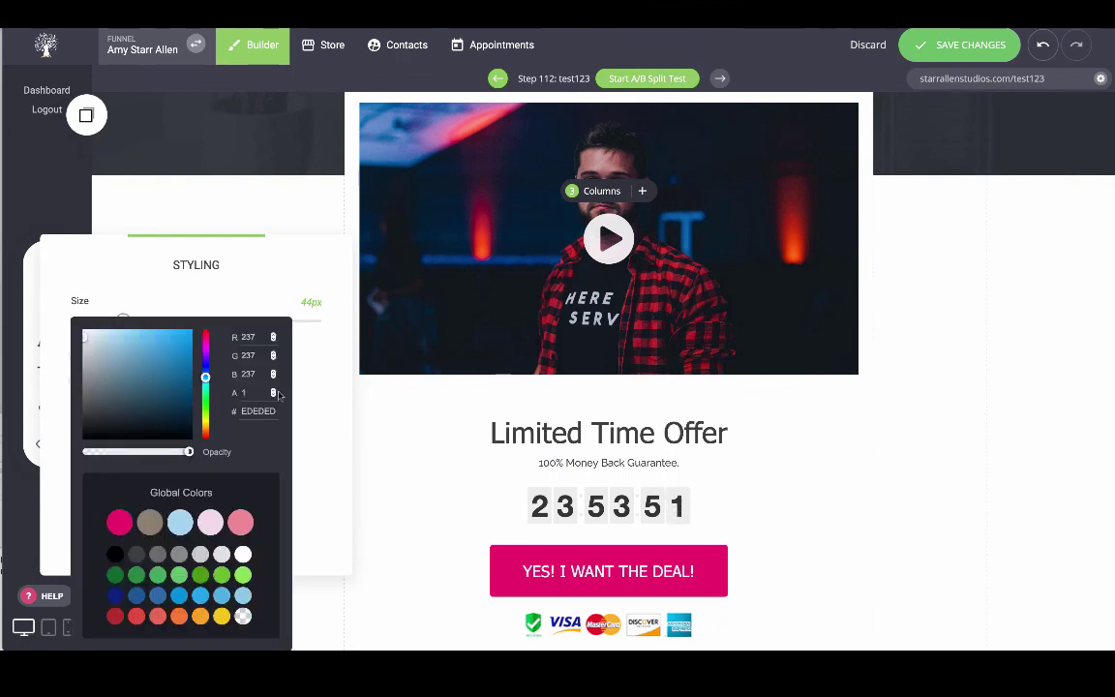
{"action": "left_click", "coordinate": [242, 525]}
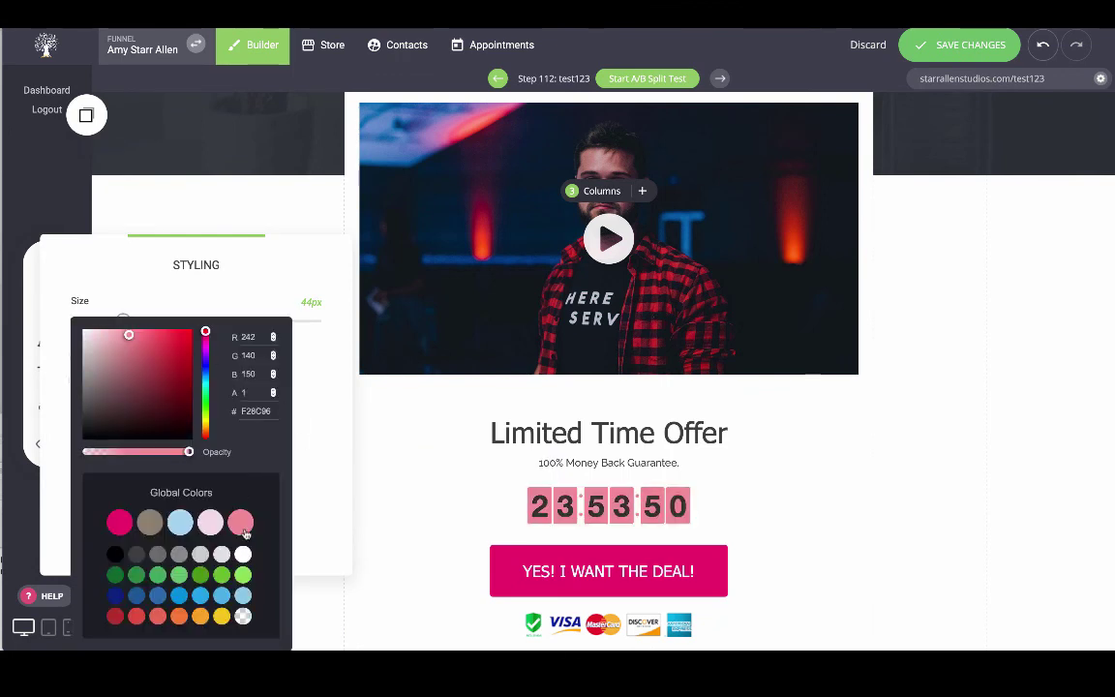
{"action": "left_click", "coordinate": [127, 524]}
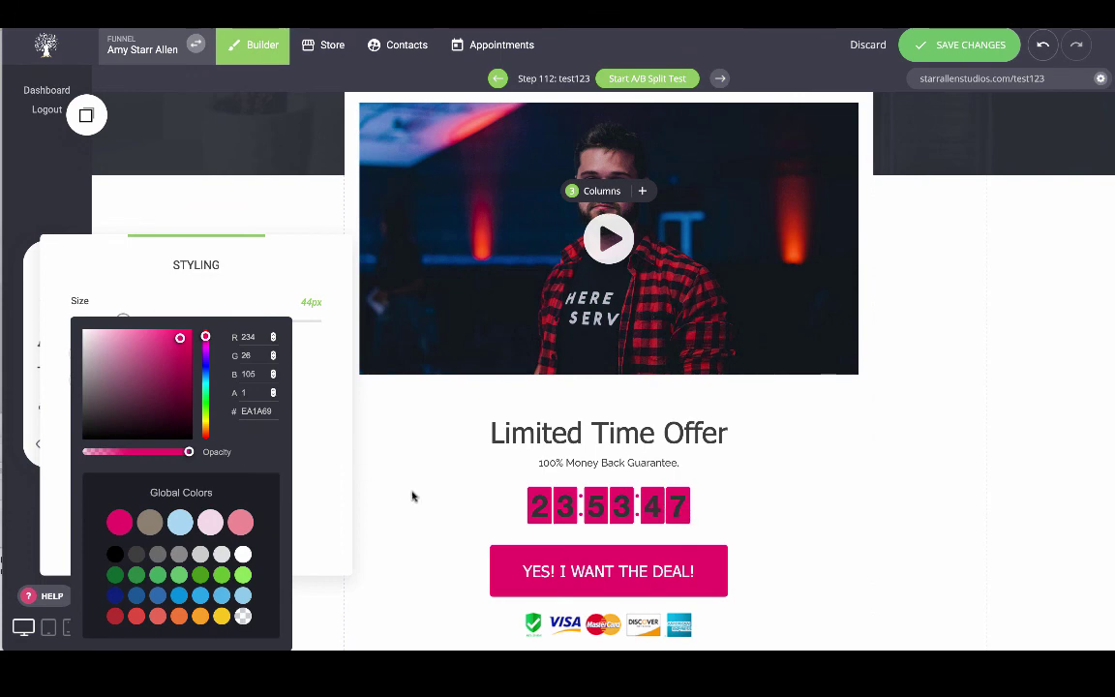
{"action": "left_click", "coordinate": [416, 497]}
Make the countdown's number text white and check the live timer.
{"action": "left_click", "coordinate": [566, 511]}
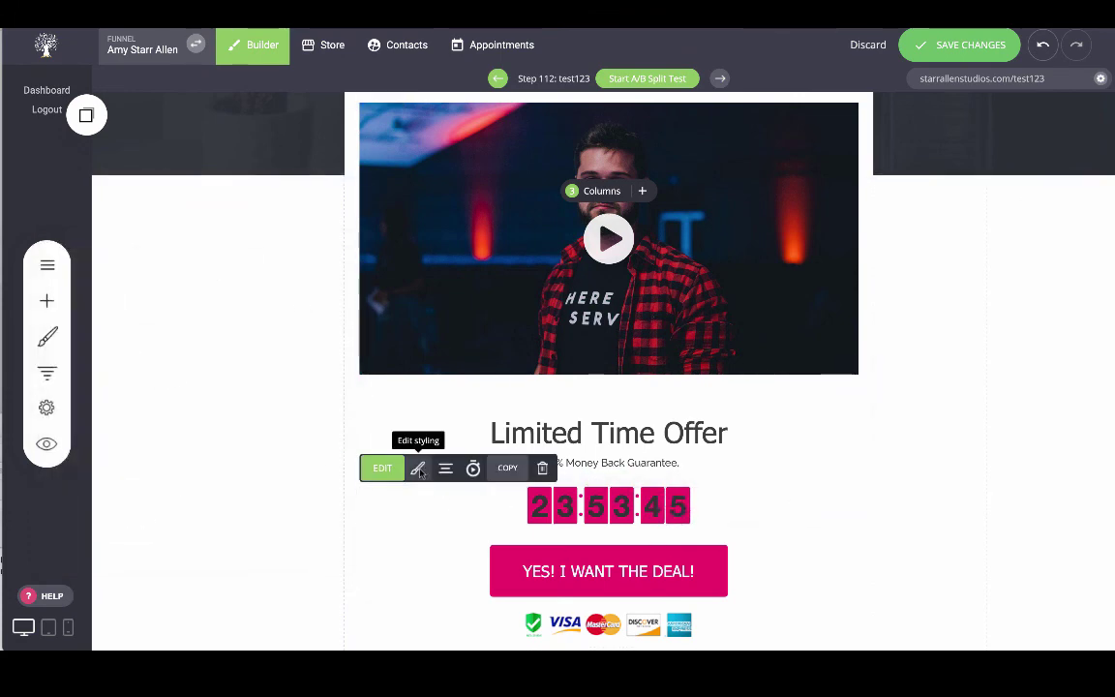
{"action": "left_click", "coordinate": [417, 467]}
{"action": "left_click", "coordinate": [82, 354]}
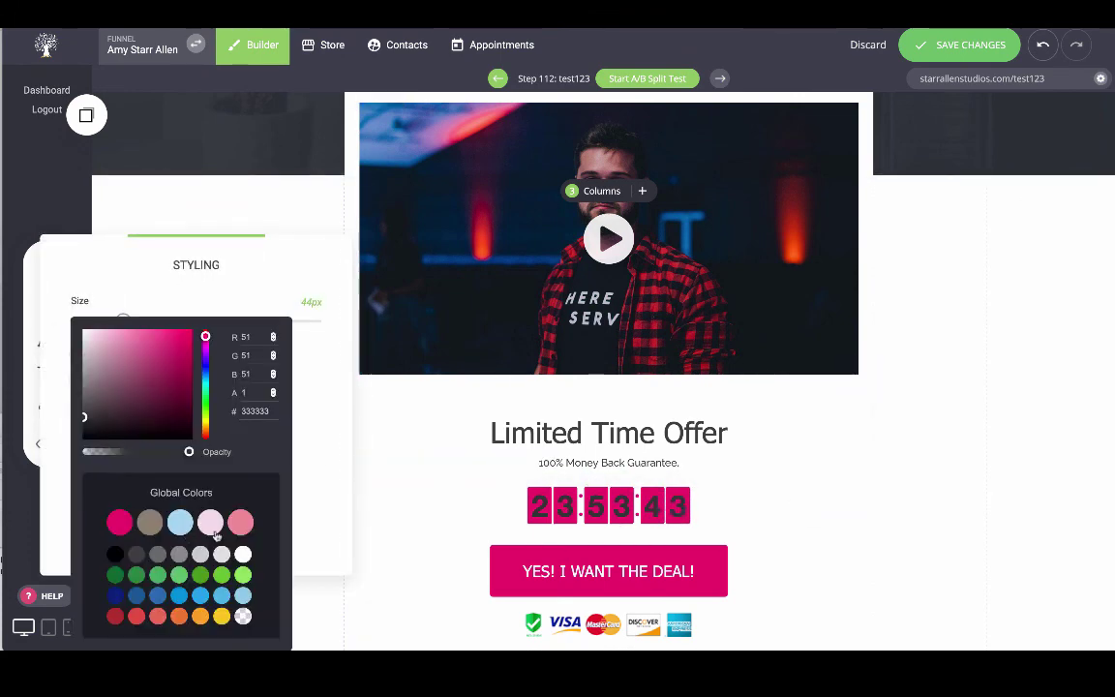
{"action": "left_click", "coordinate": [243, 554]}
{"action": "left_click", "coordinate": [386, 535]}
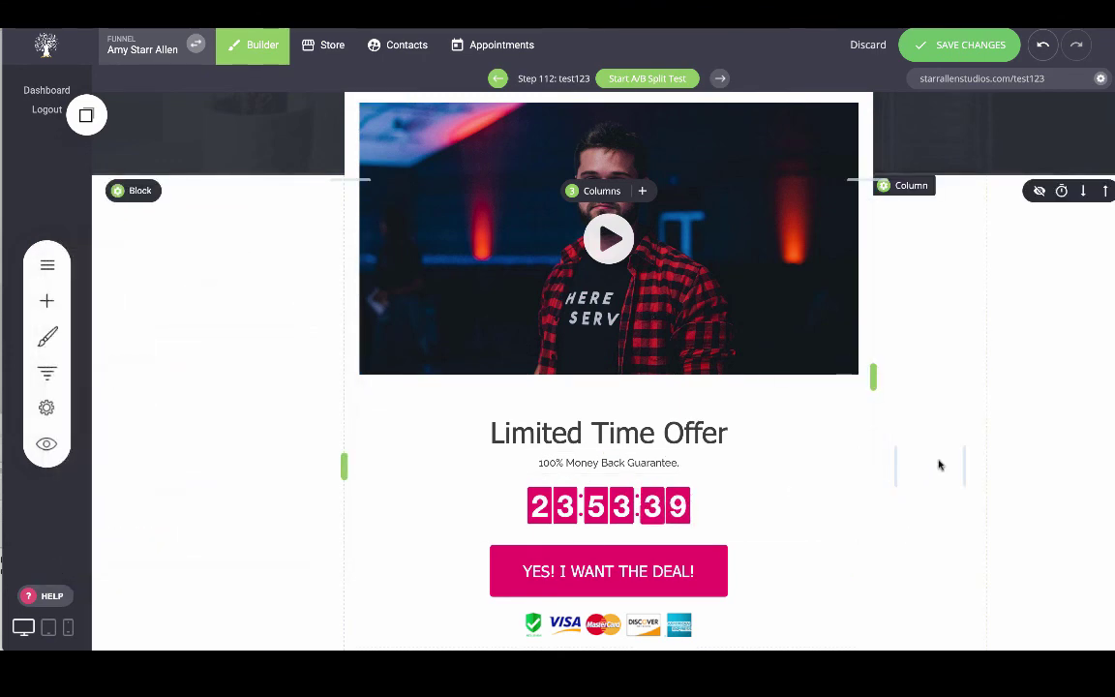
{"action": "scroll", "coordinate": [939, 465], "scroll_direction": "up", "scroll_amount": 1}
{"action": "scroll", "coordinate": [939, 464], "scroll_direction": "down", "scroll_amount": 1}
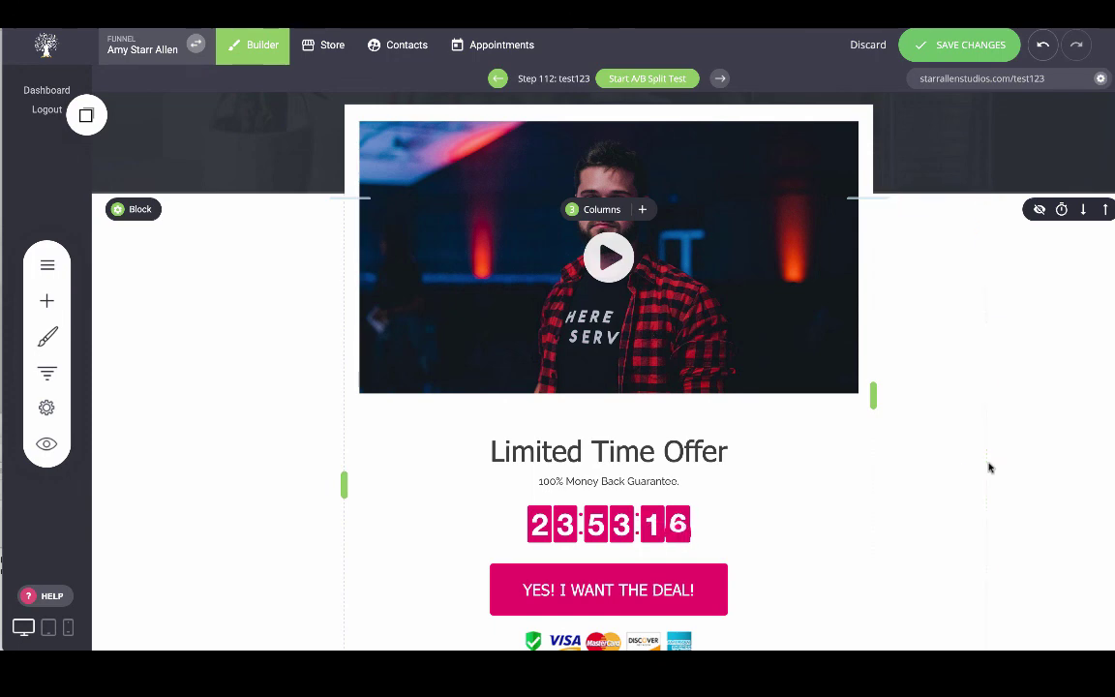
{"action": "scroll", "coordinate": [955, 411], "scroll_direction": "down", "scroll_amount": 1}
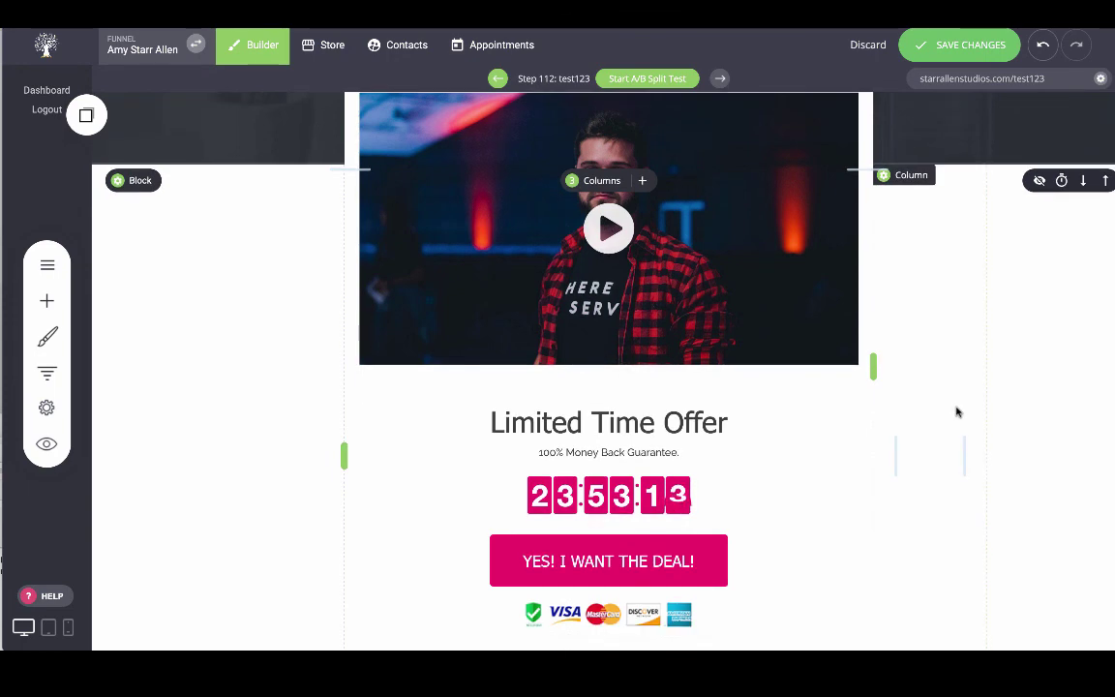